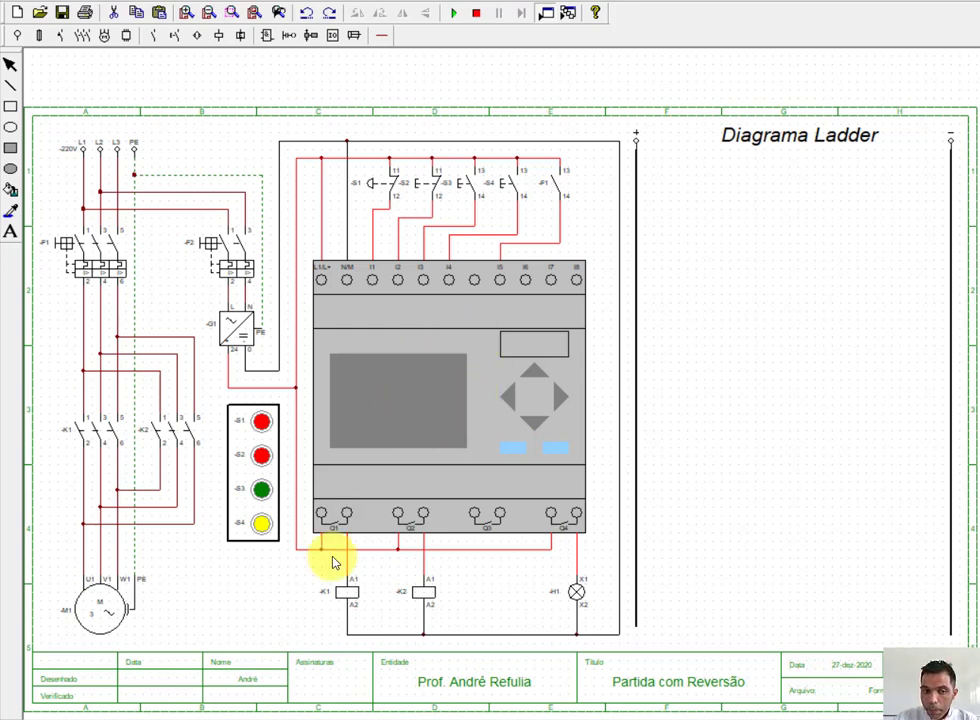
left_click(264, 424)
left_click(265, 457)
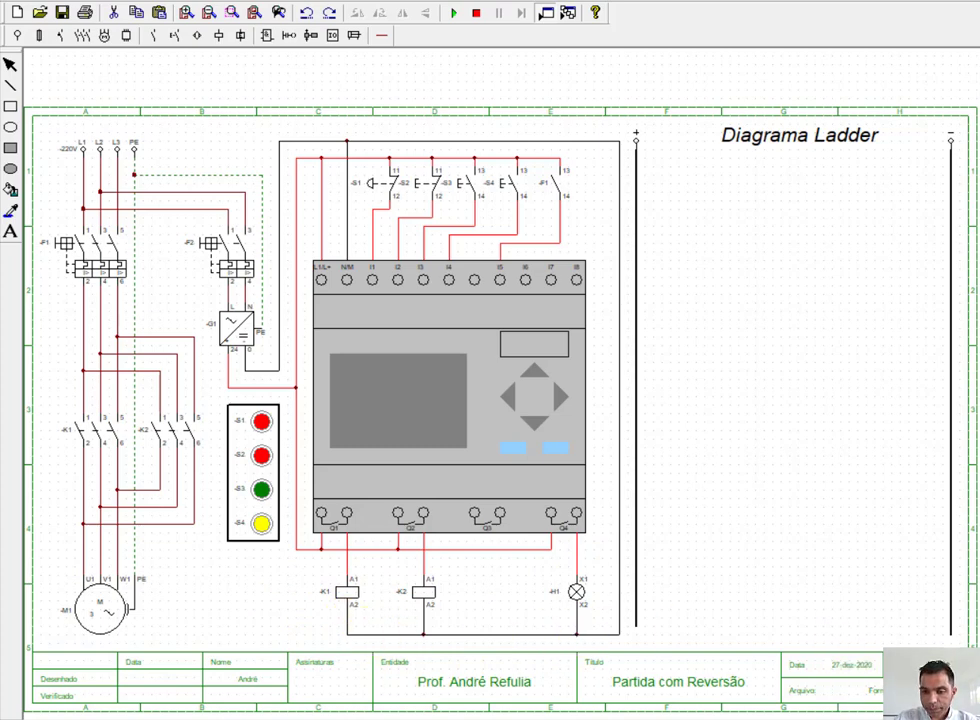
Step: Place a normally open ladder contact beside the positive rail on the first rung and name it I5
left_click(288, 36)
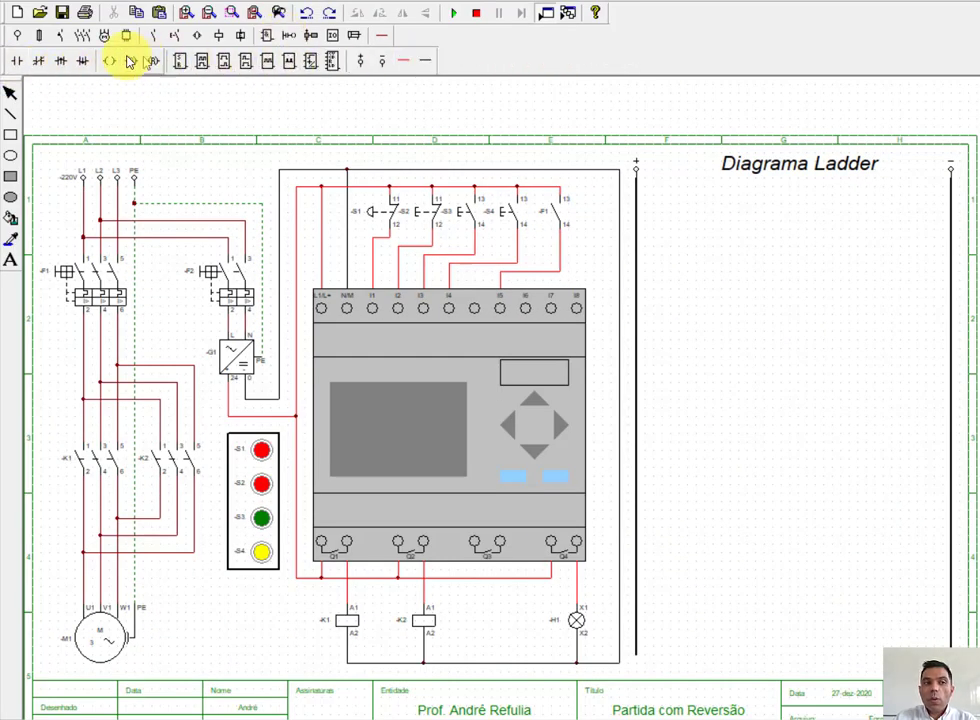
left_click(18, 63)
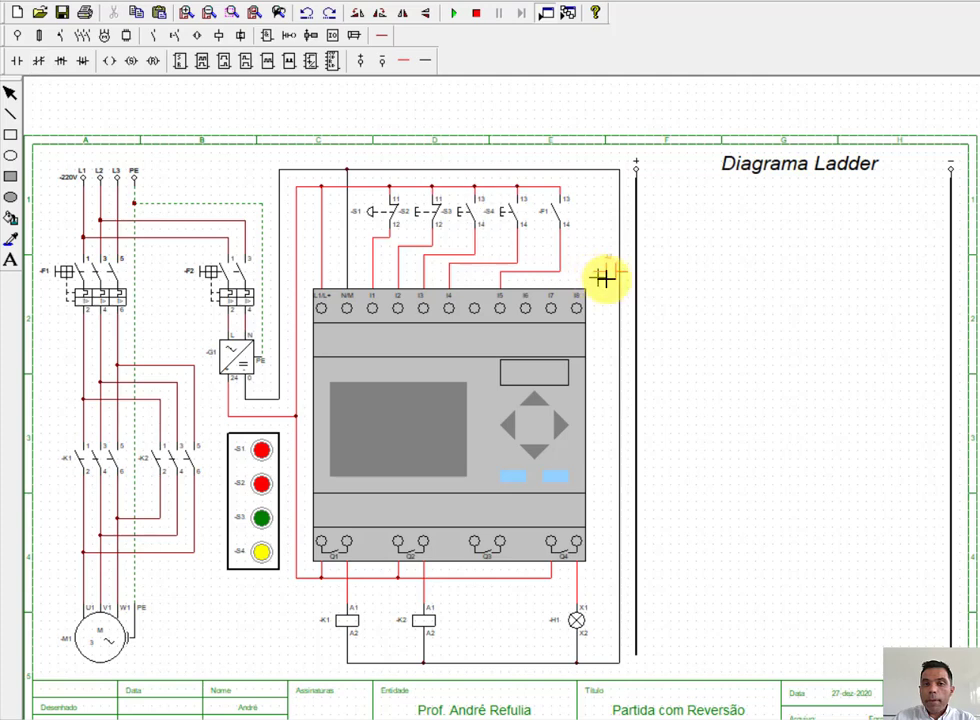
left_click(650, 222)
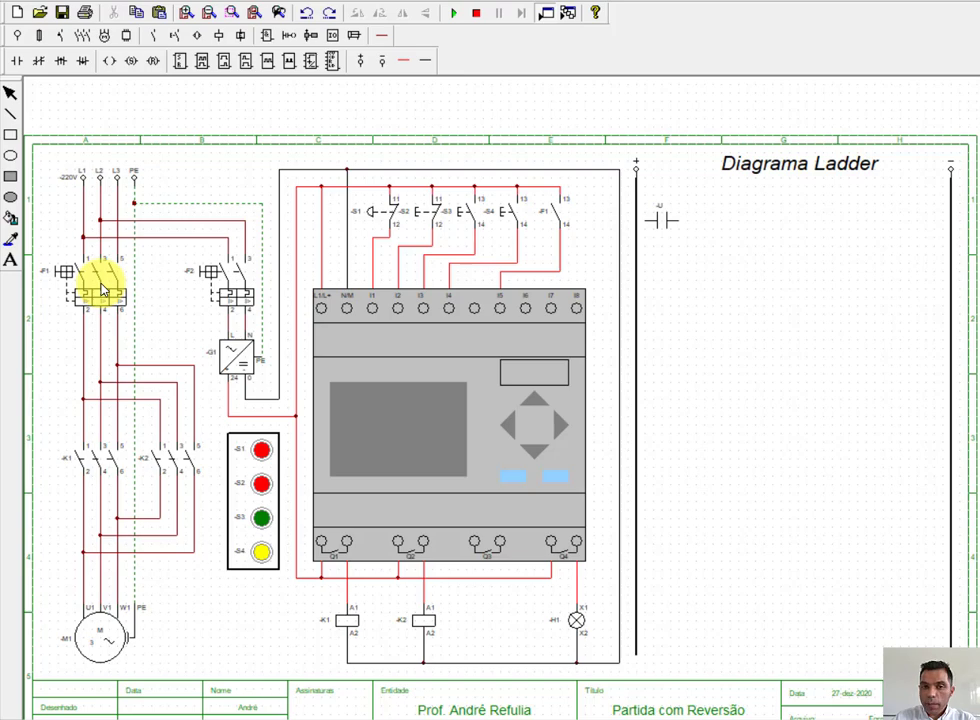
double_click(665, 220)
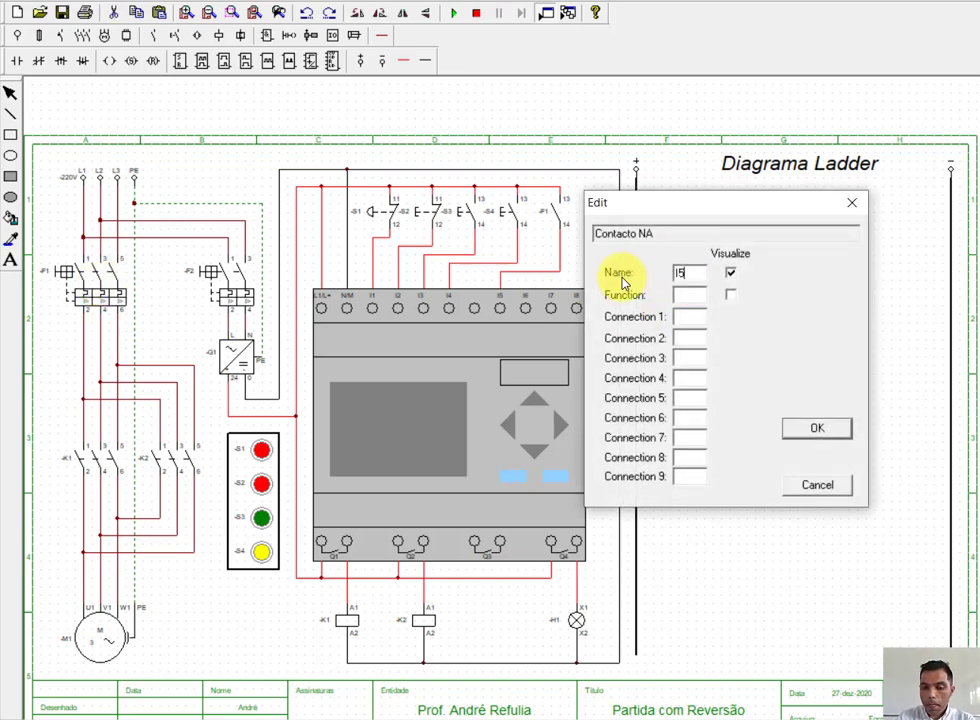
type("I5")
key("Return")
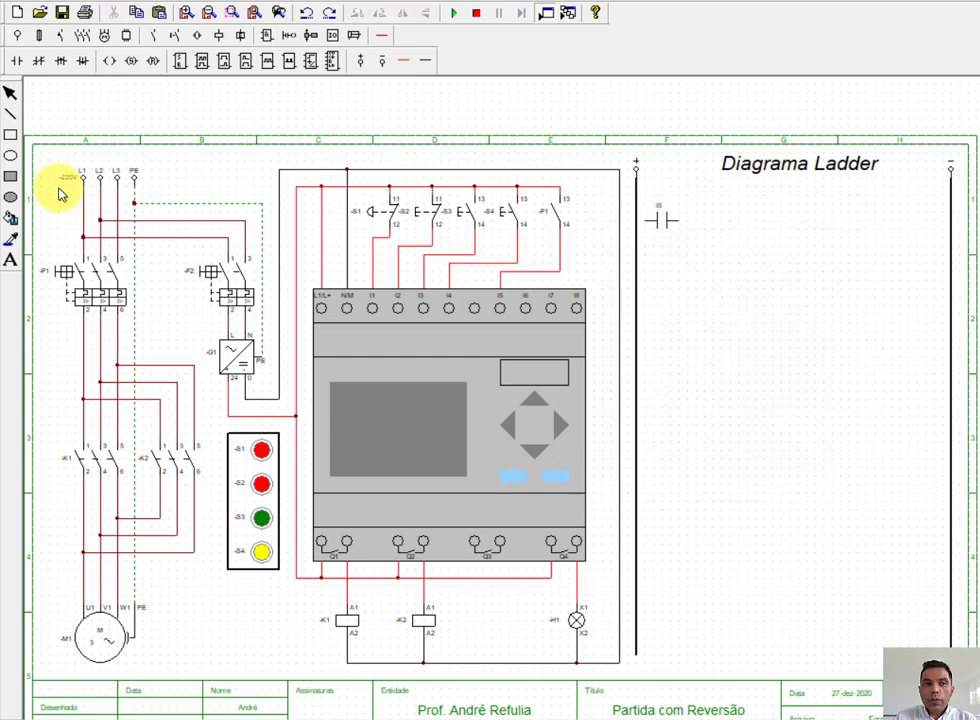
Step: Add a second normally open contact after I5 on the first rung and name it I1
left_click(17, 60)
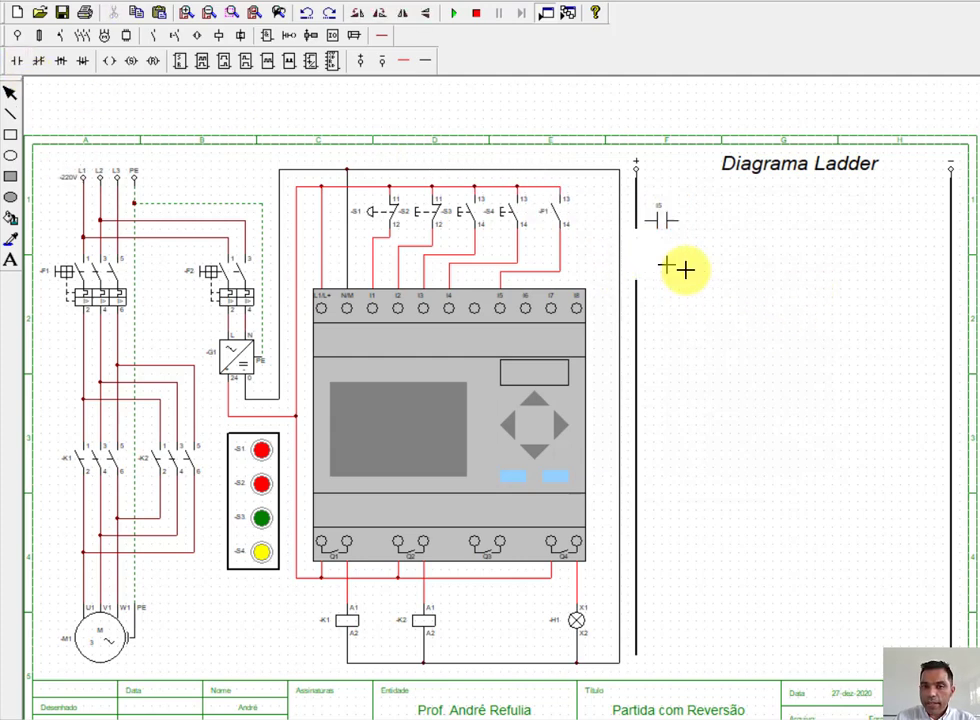
left_click(695, 221)
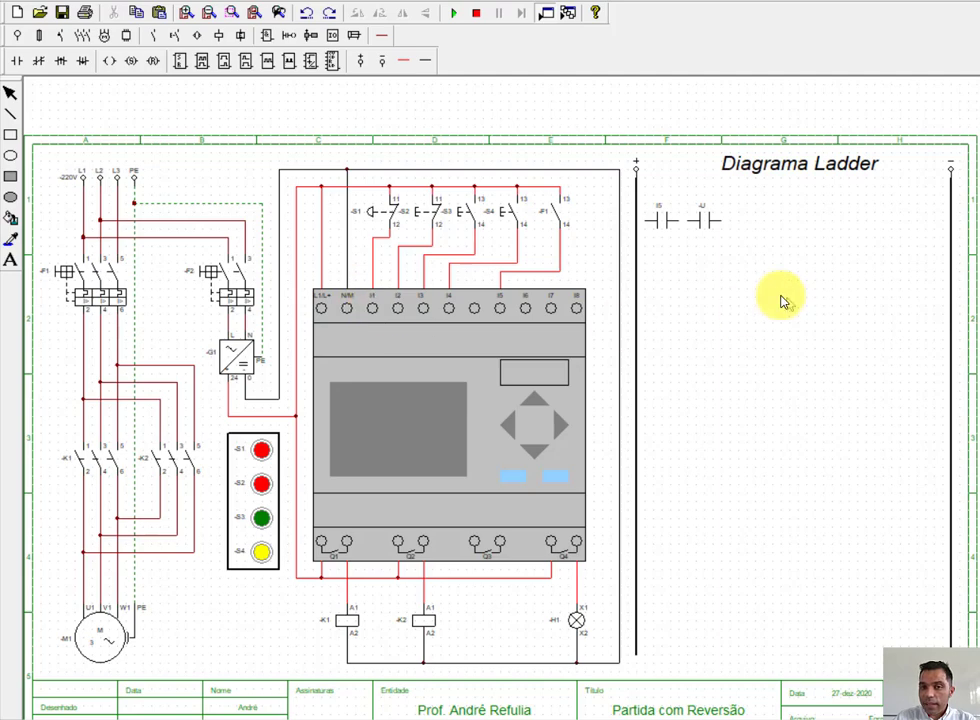
double_click(703, 220)
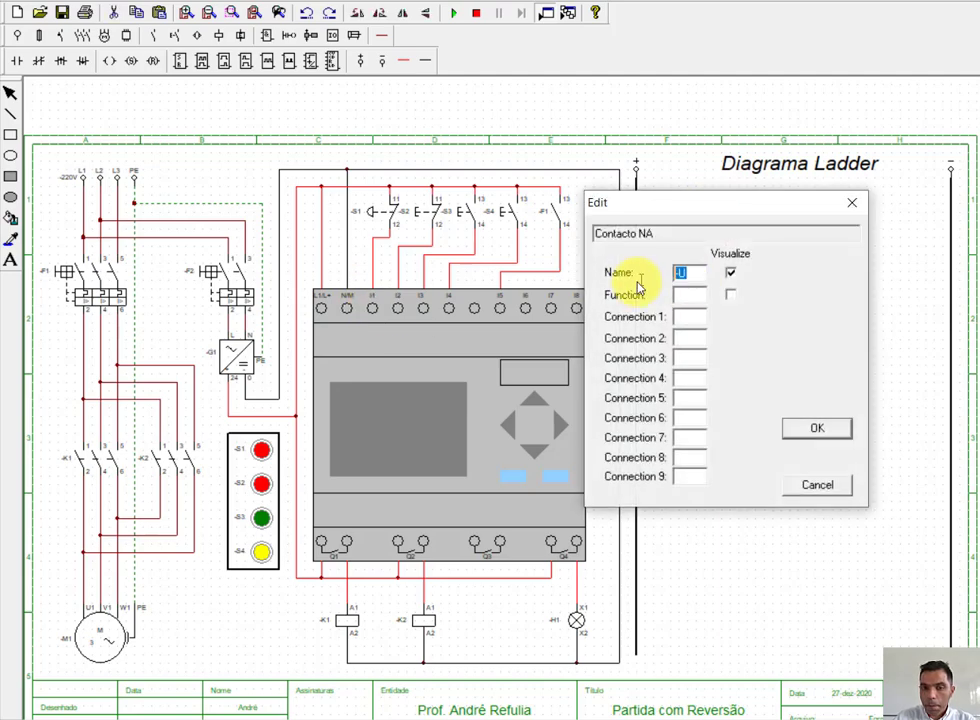
key("Return")
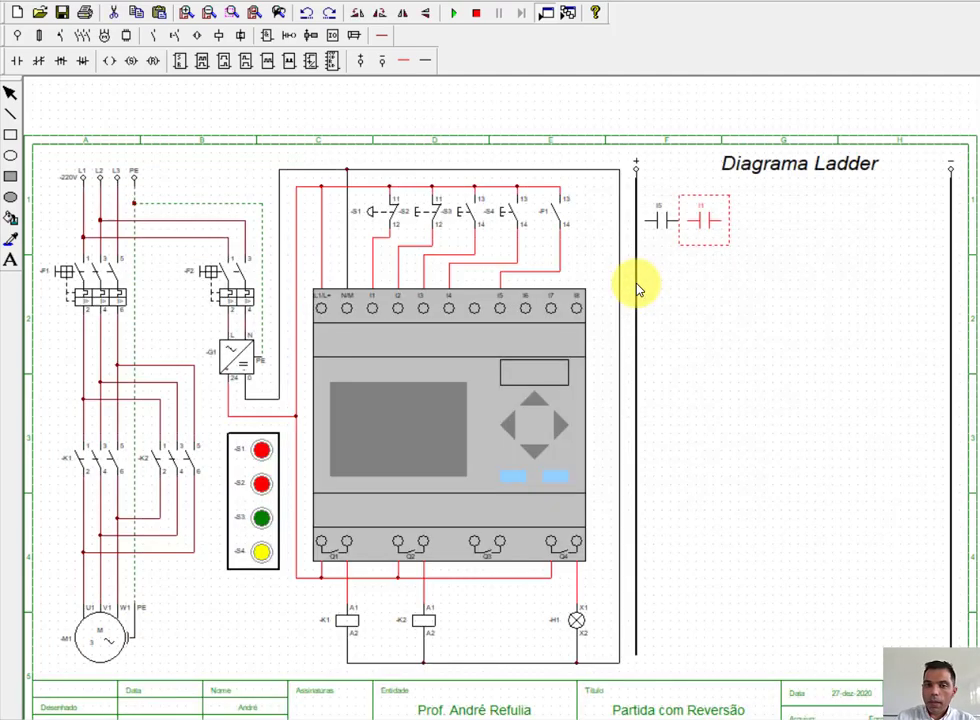
left_click(803, 374)
Step: Add a third normally open contact after I1 on the first rung and name it I2
left_click(17, 61)
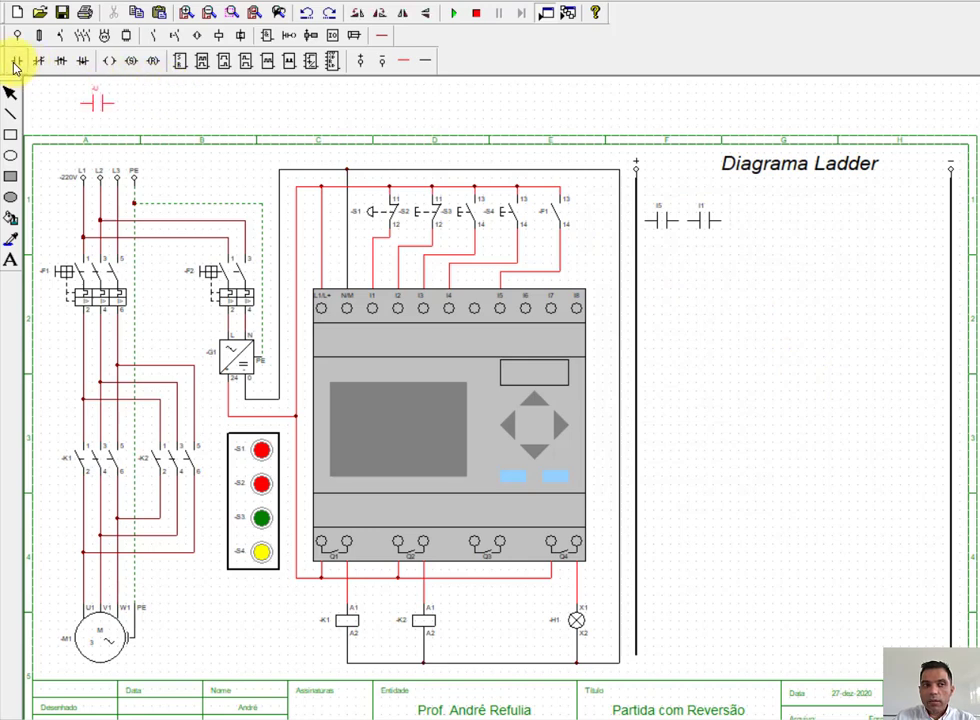
left_click(738, 221)
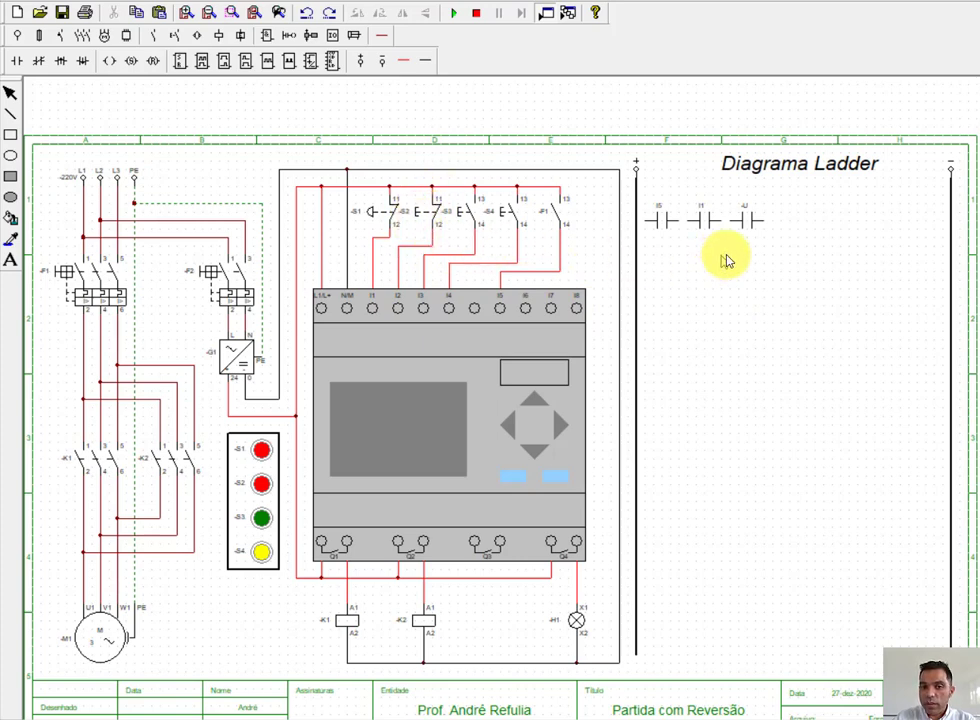
double_click(746, 220)
left_click_drag(686, 272, 639, 284)
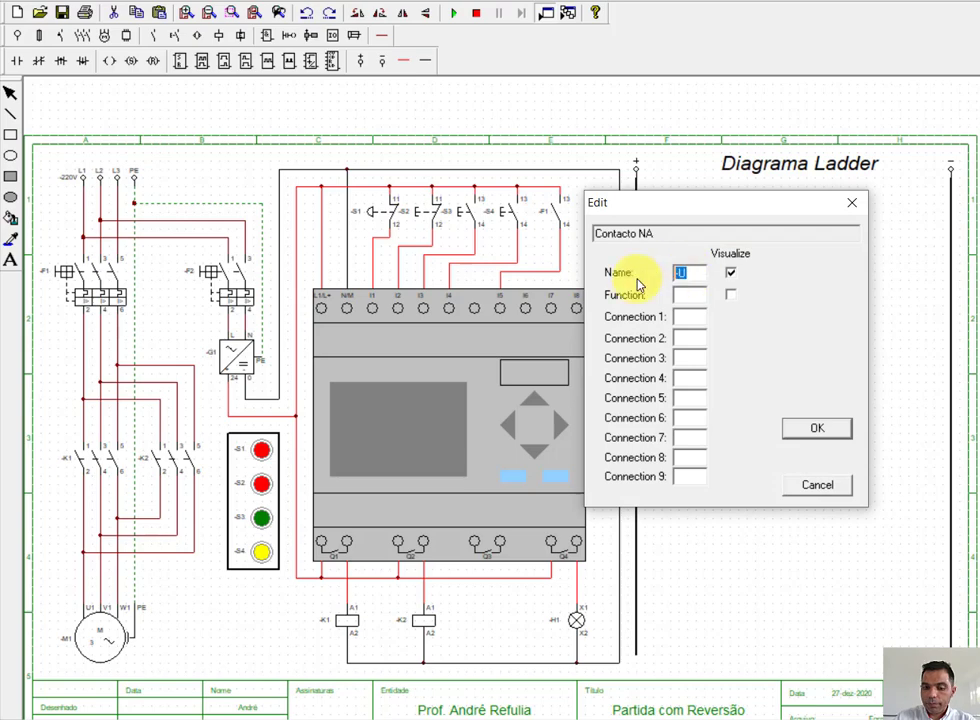
key("Return")
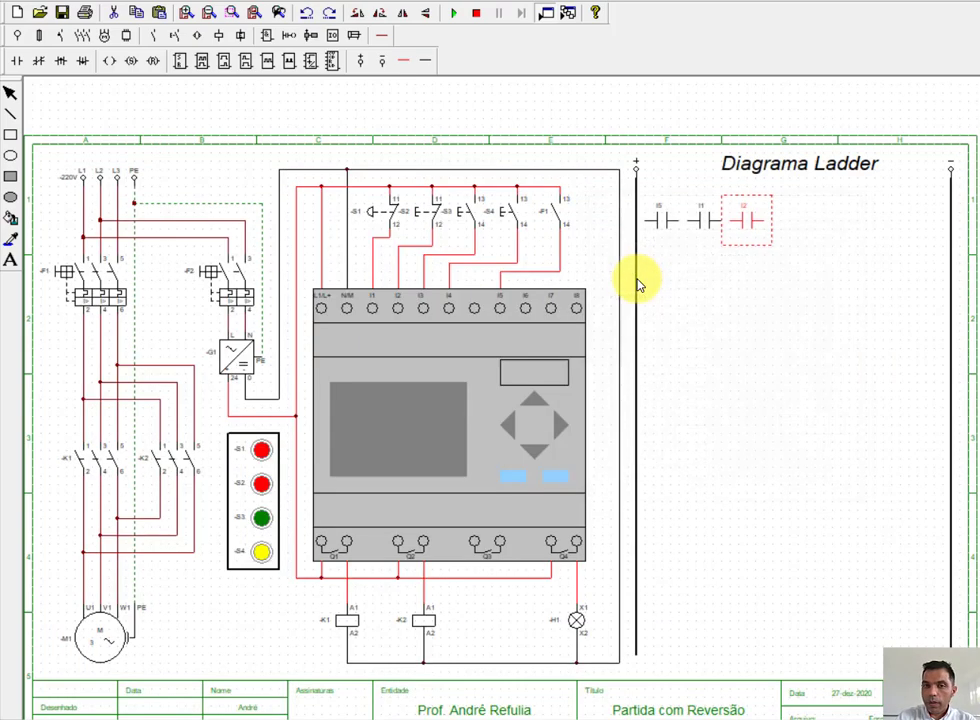
left_click(814, 345)
Step: Add a fourth normally open contact after I2, leaving a small gap, and name it I3
left_click(17, 61)
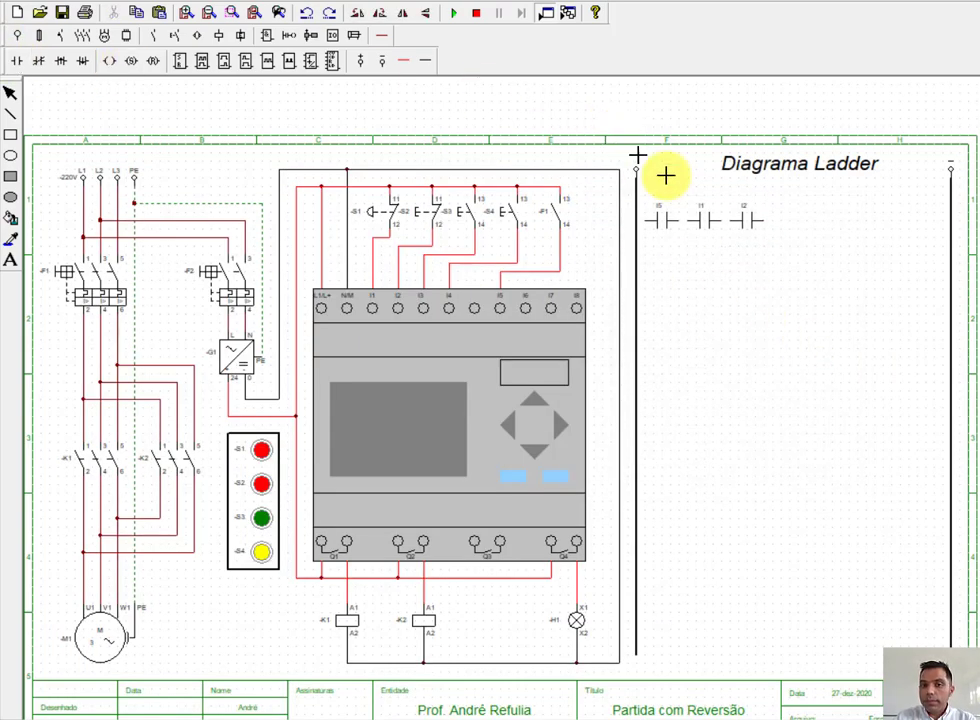
left_click(783, 222)
left_click(790, 304)
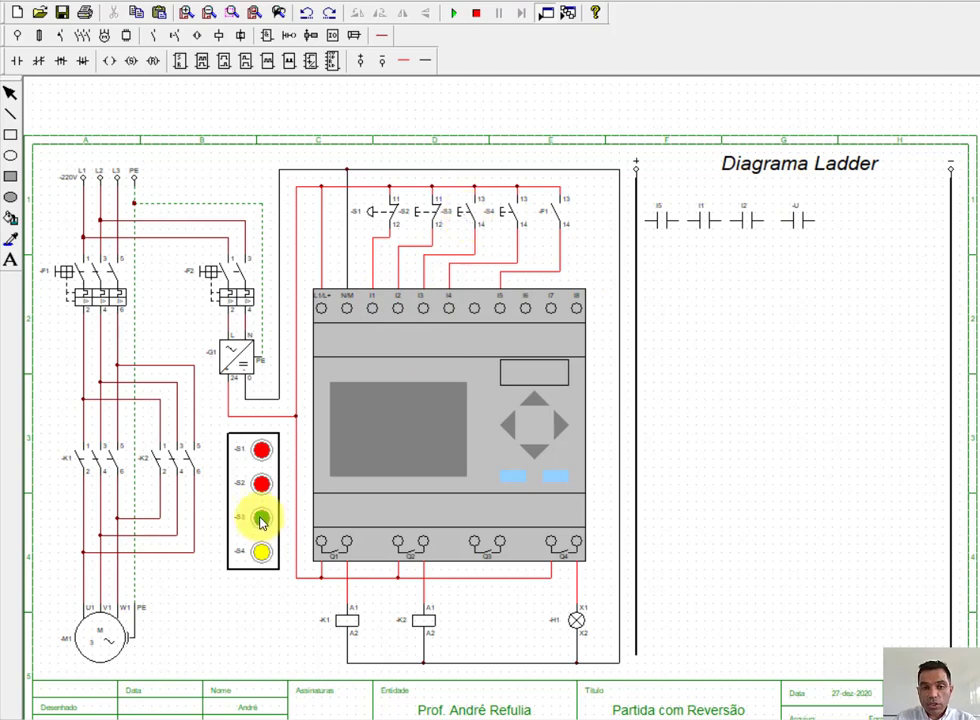
double_click(795, 219)
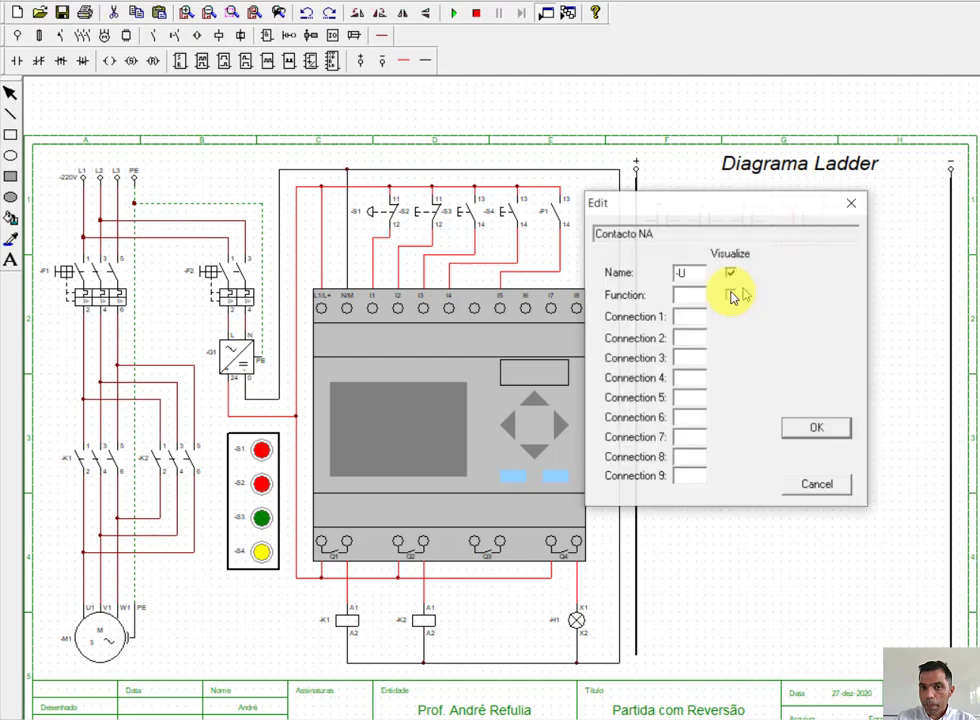
double_click(677, 276)
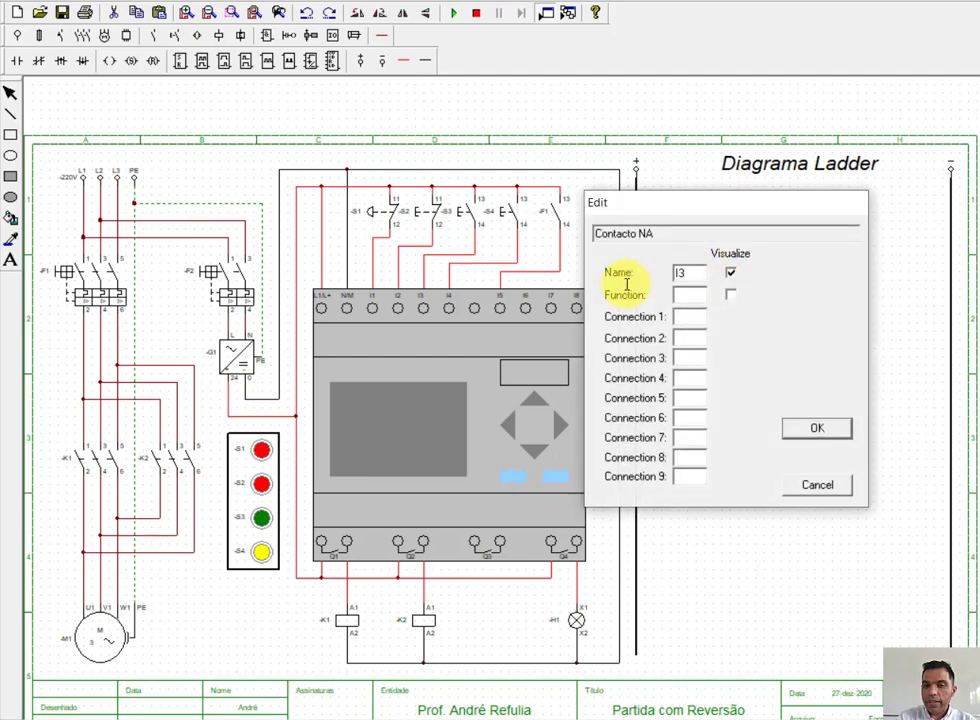
key("Return")
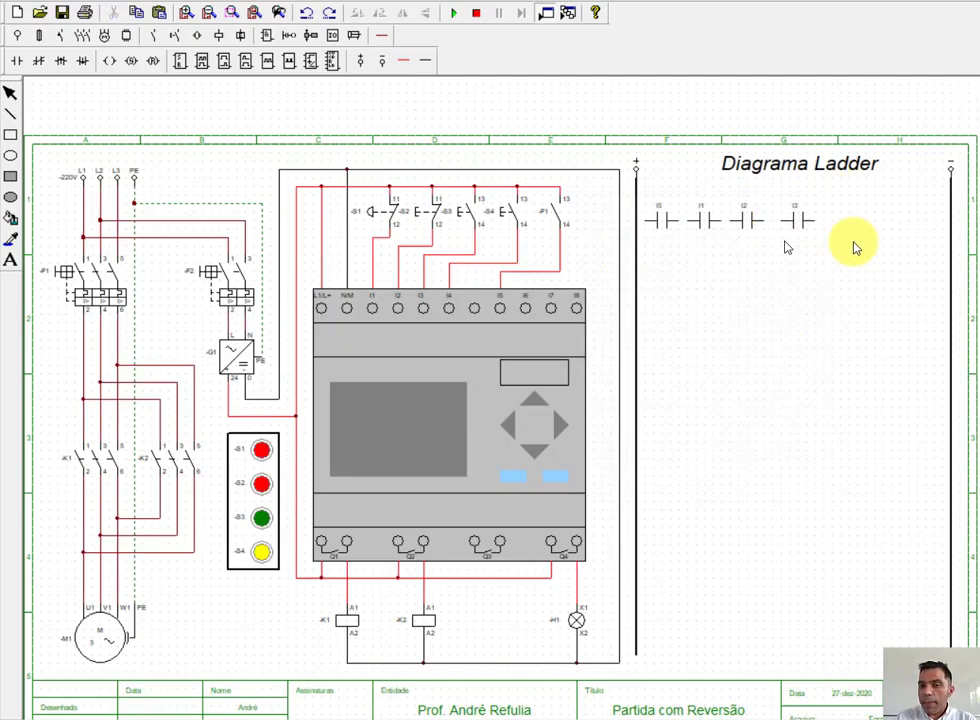
Step: Place an assign coil at the end of the first rung beside the negative rail and name it Q1
left_click(110, 60)
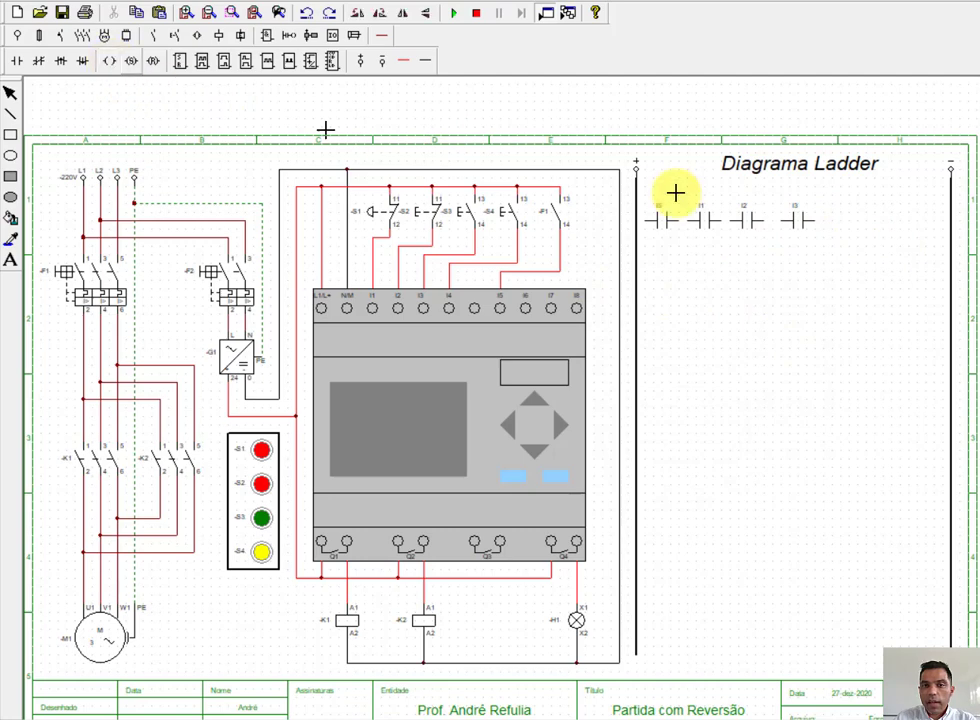
left_click(919, 216)
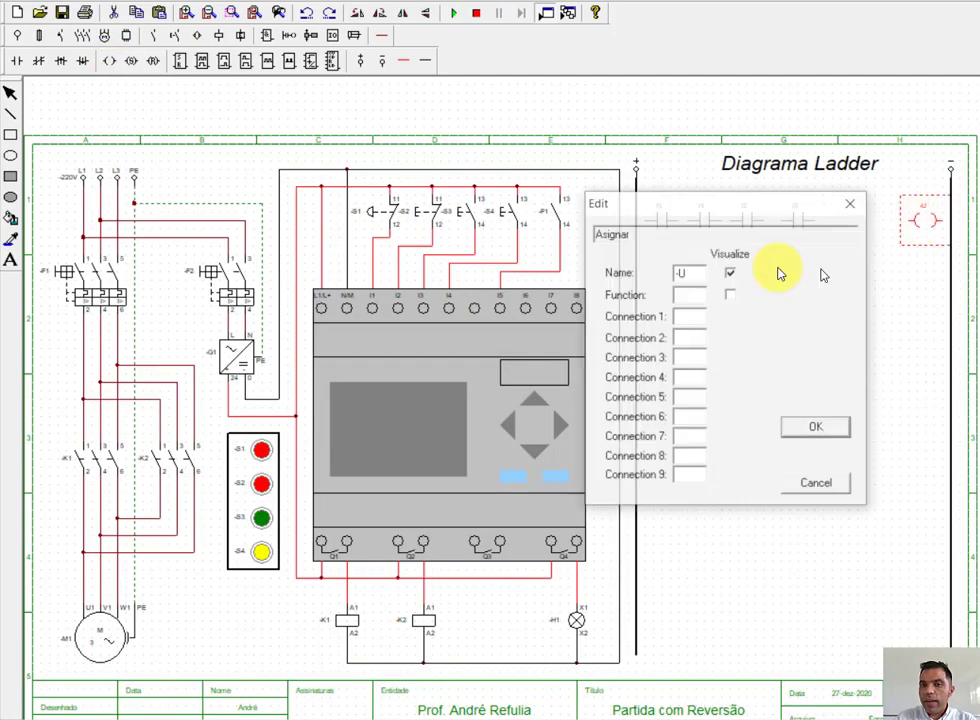
type("Q1")
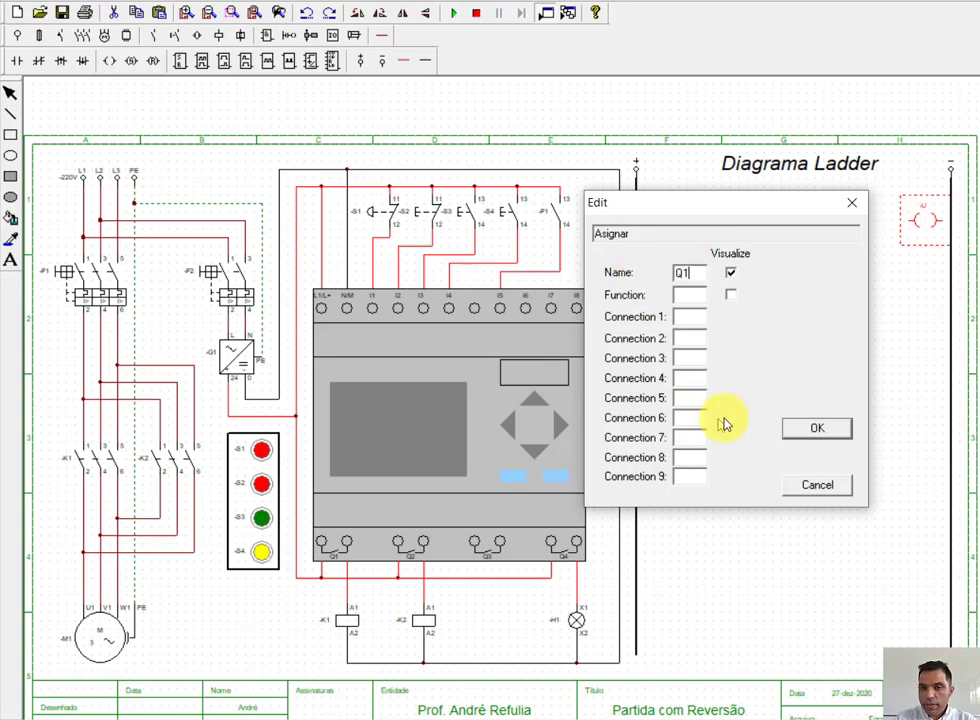
left_click(816, 427)
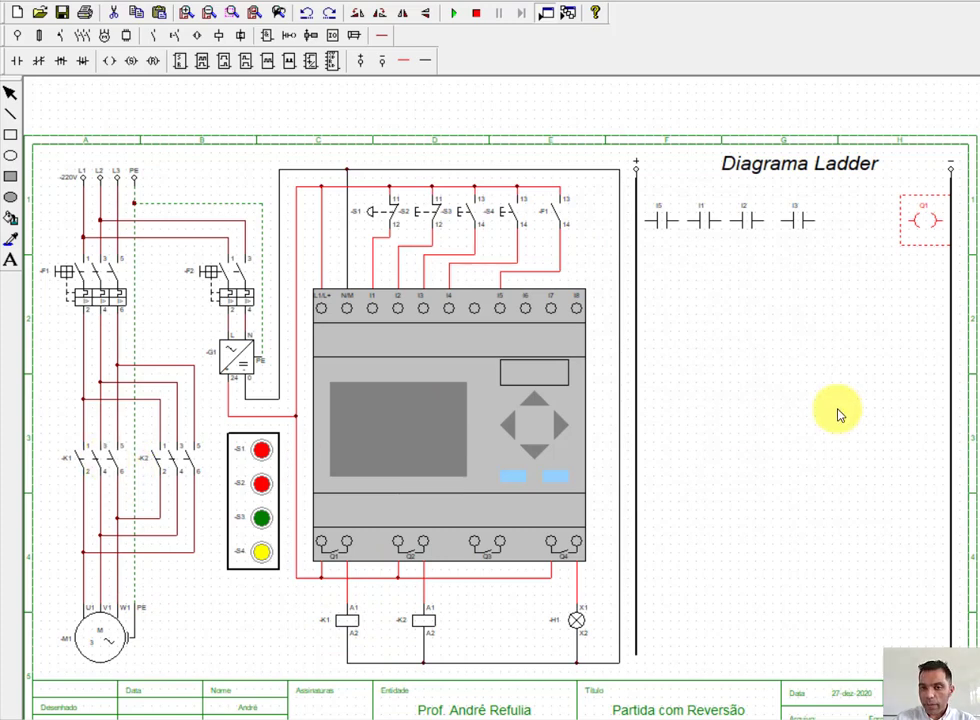
Step: Wire the first rung from the positive rail through contacts I5, I1, I2, I3 and coil Q1 to the negative rail
left_click(354, 35)
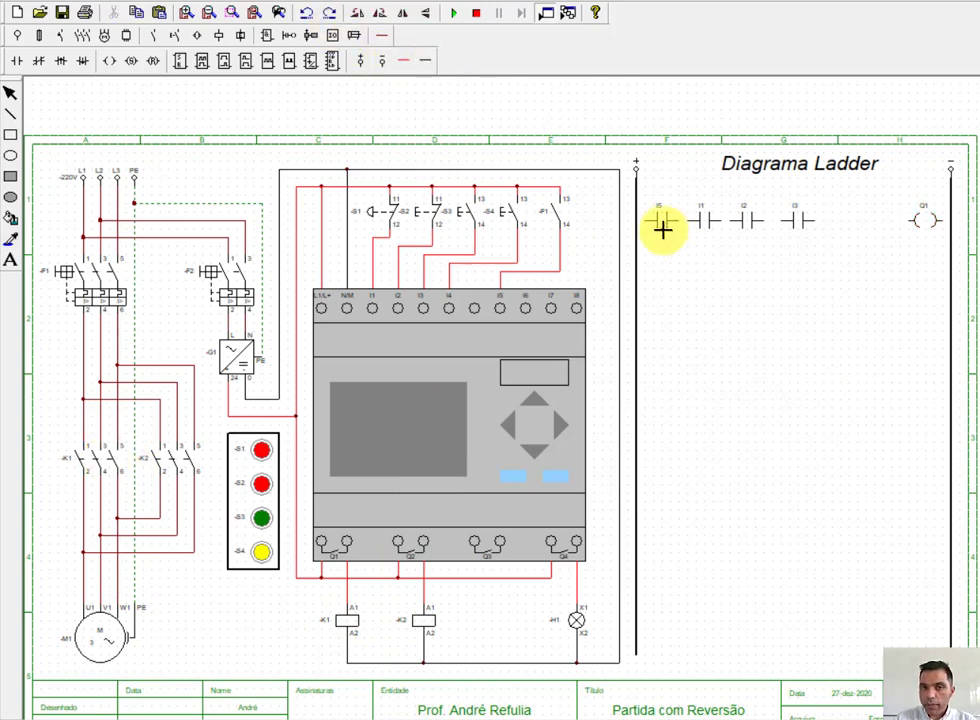
mouse_move(638, 223)
left_mouse_down()
mouse_move(687, 248)
mouse_move(683, 221)
mouse_move(744, 241)
mouse_move(761, 225)
mouse_move(842, 227)
mouse_move(816, 219)
mouse_move(911, 241)
left_mouse_up()
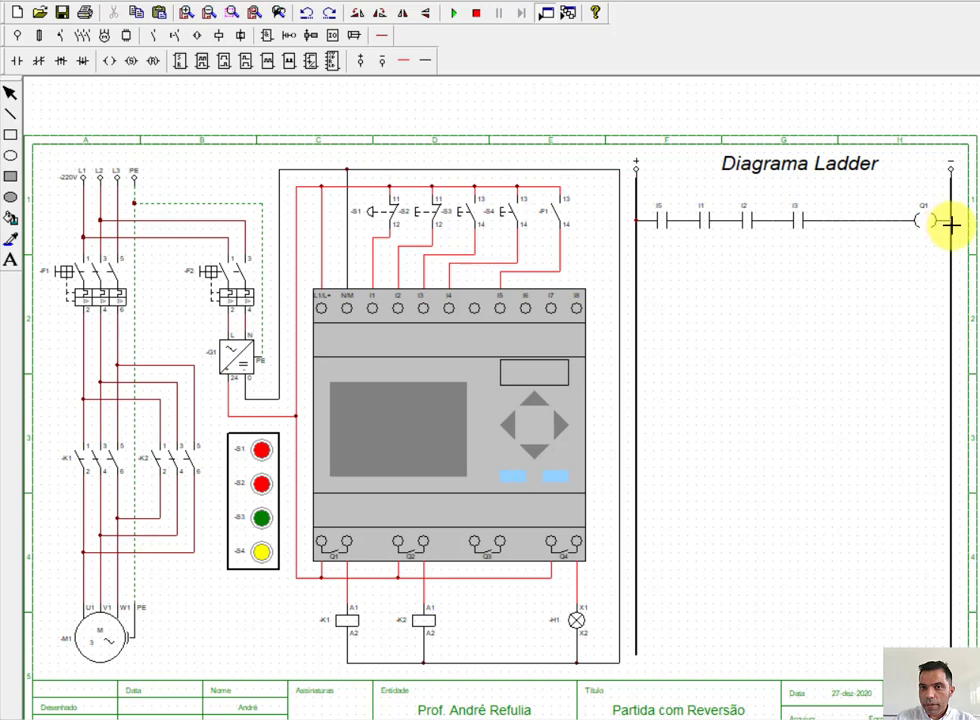
left_click(951, 224)
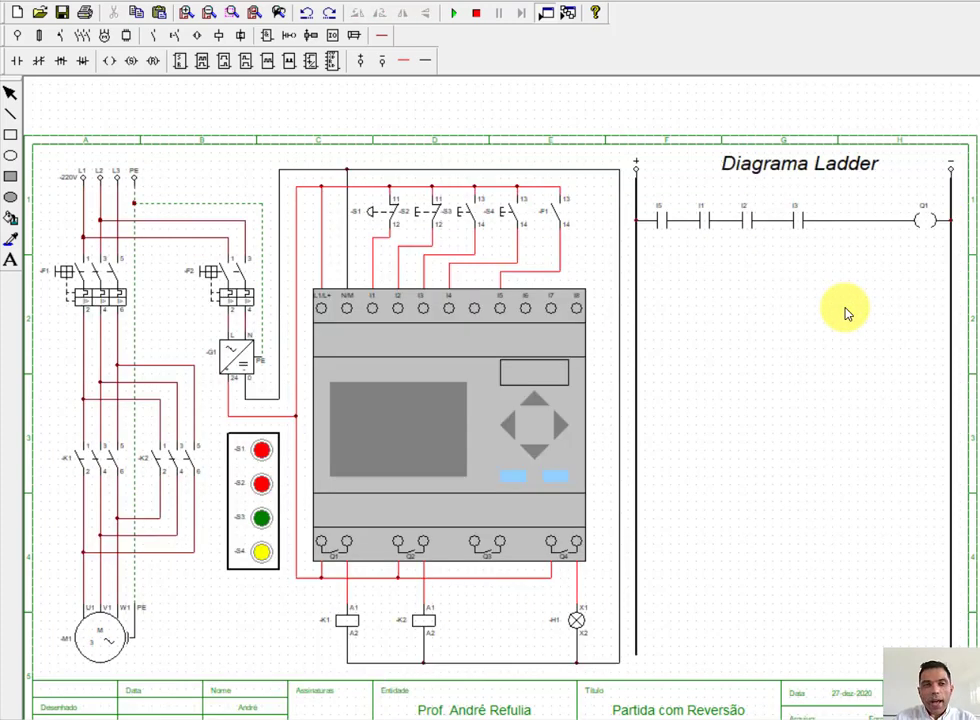
Step: Place a normally open contact directly below I3 and name it Q1 for the self-holding branch
left_click(17, 60)
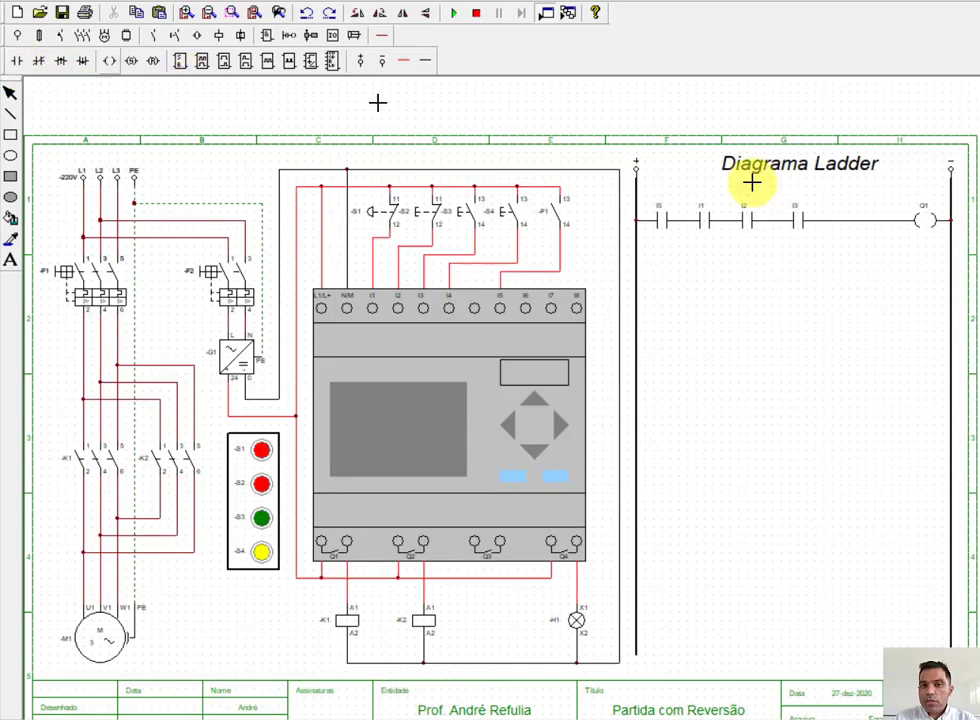
left_click(788, 261)
key("Escape")
double_click(801, 257)
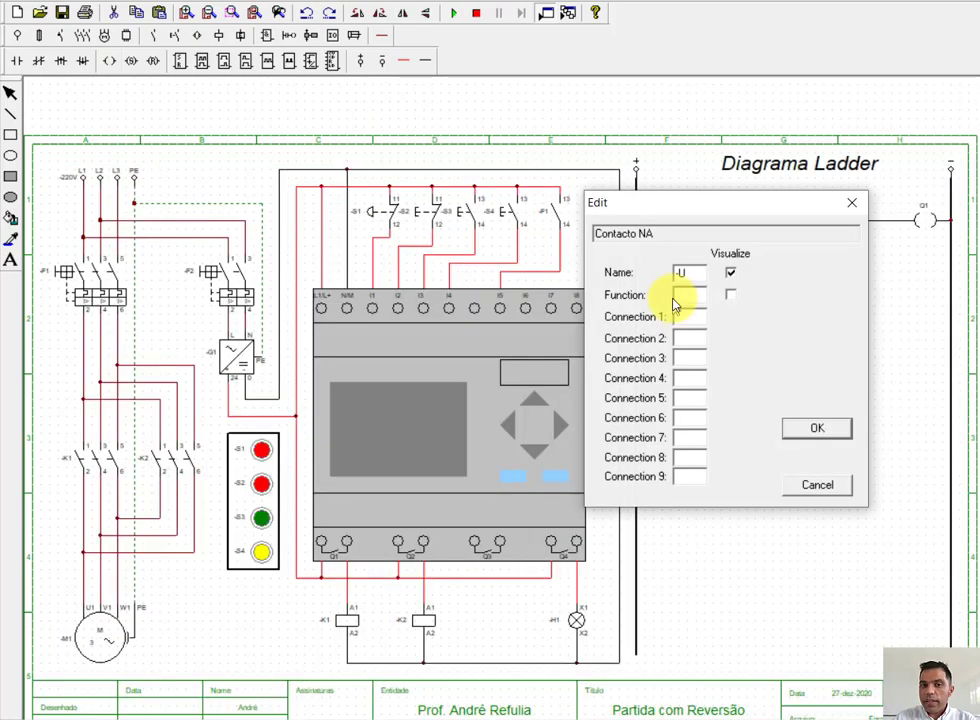
left_click_drag(690, 272, 644, 274)
type("Q1")
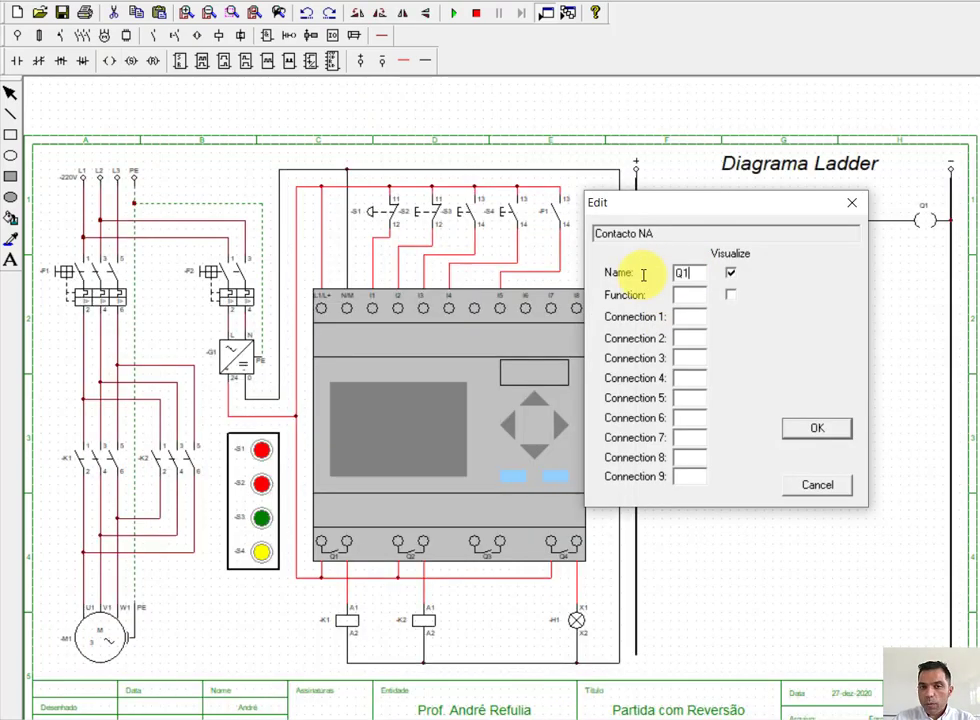
left_click(811, 427)
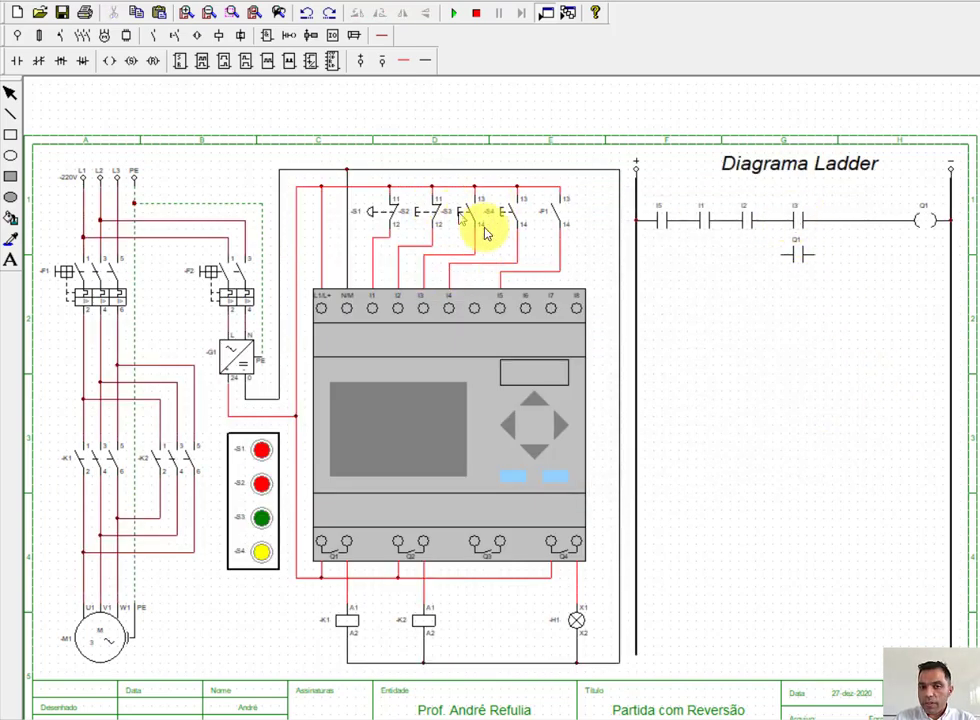
Step: Wire both ends of the Q1 contact up to the rung so it is parallel with I3
left_click(424, 62)
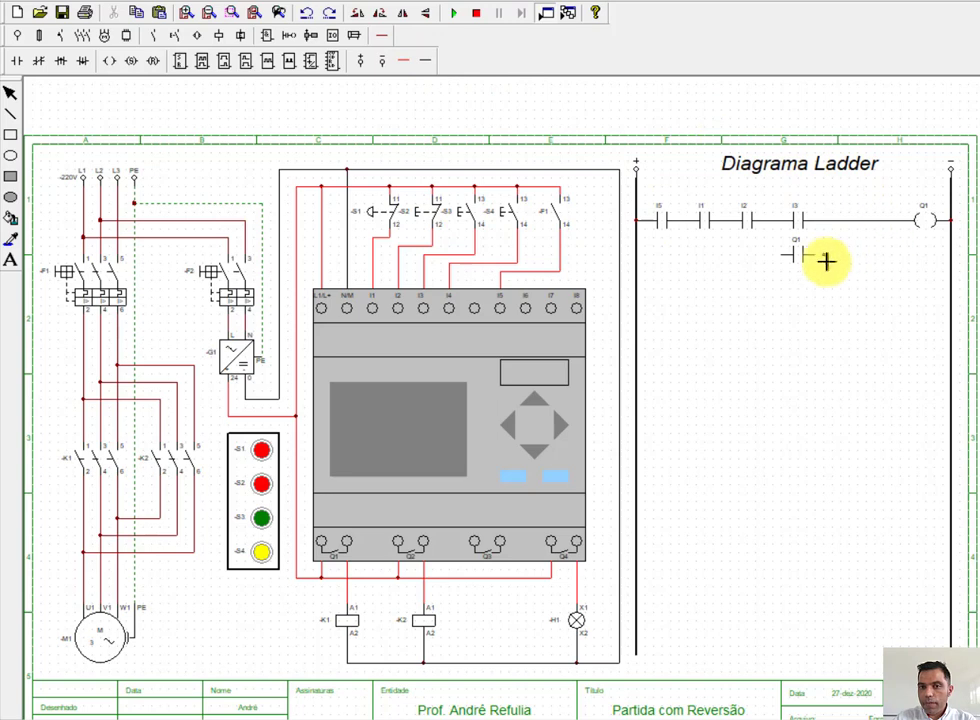
left_click_drag(822, 257, 817, 222)
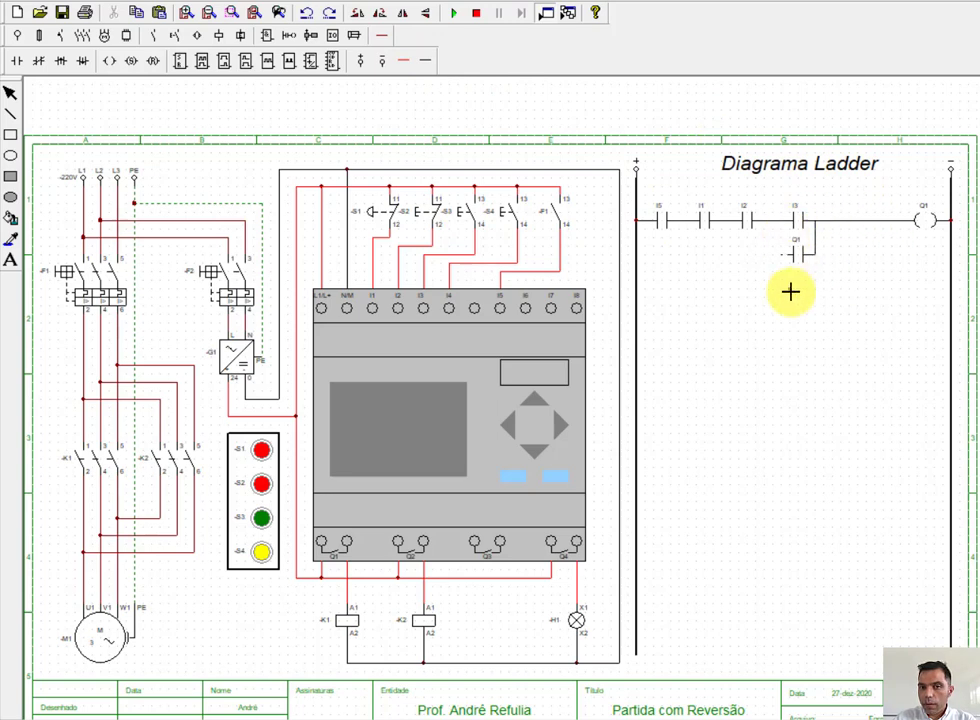
left_click_drag(787, 257, 787, 221)
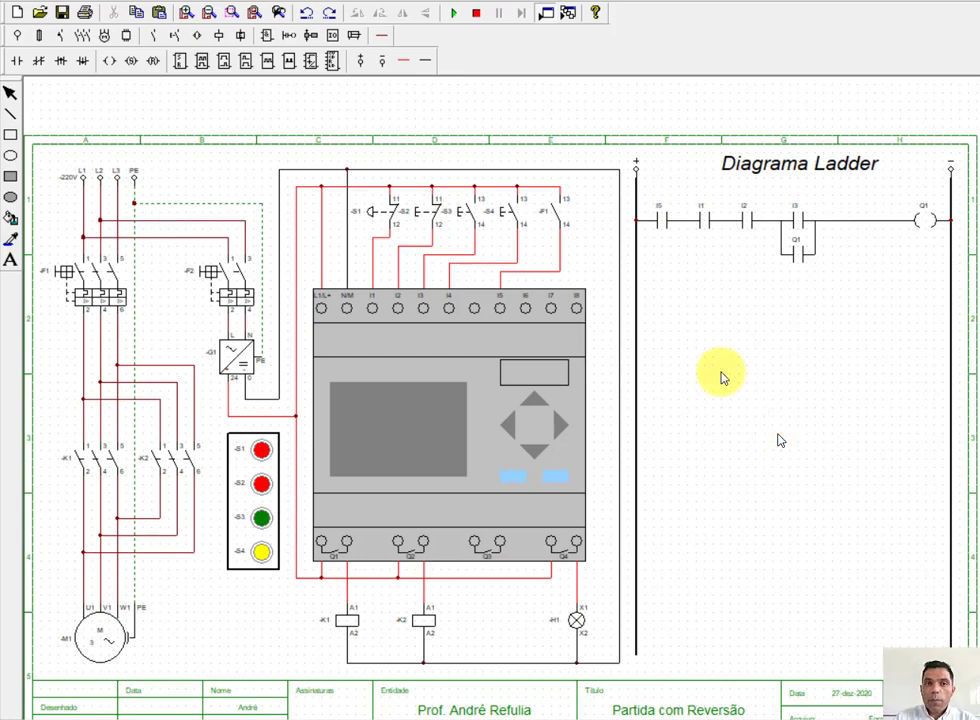
Step: Start the simulation and switch on breaker F2 to power the supply and the controller
left_click(455, 13)
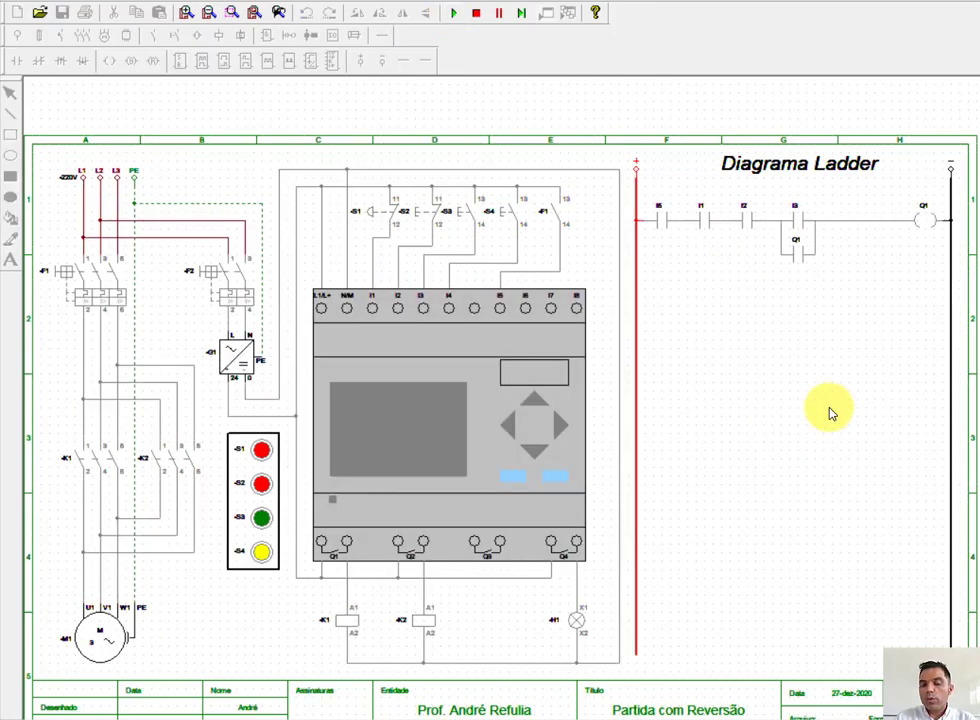
left_click(212, 273)
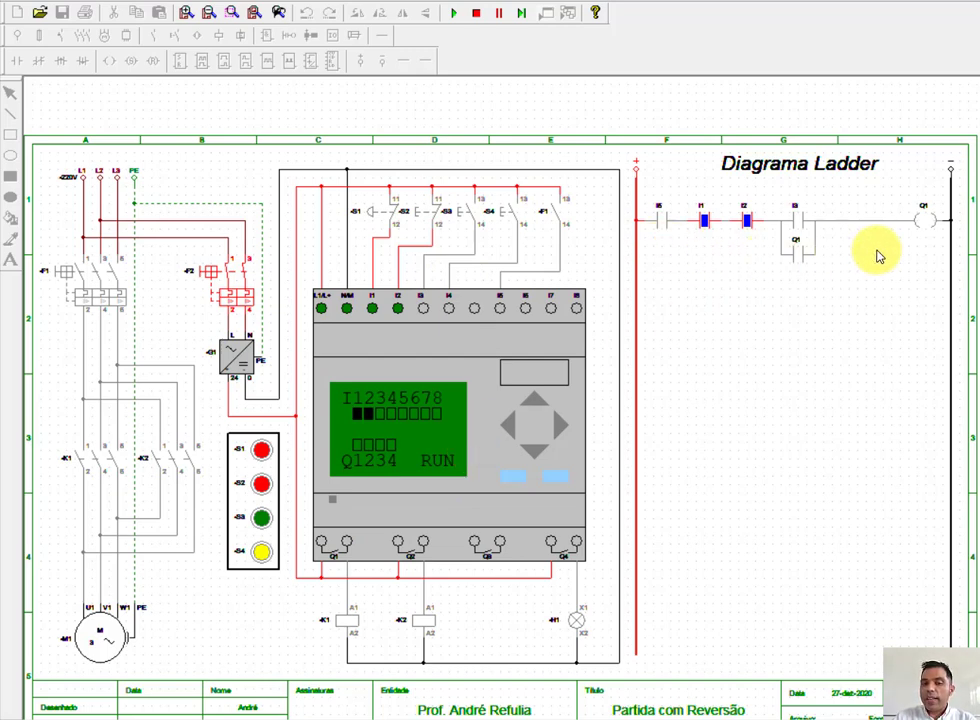
Step: Test the first rung by closing breaker F1, starting the motor with S3 and stopping it with S2, and end the simulation
left_click(704, 224)
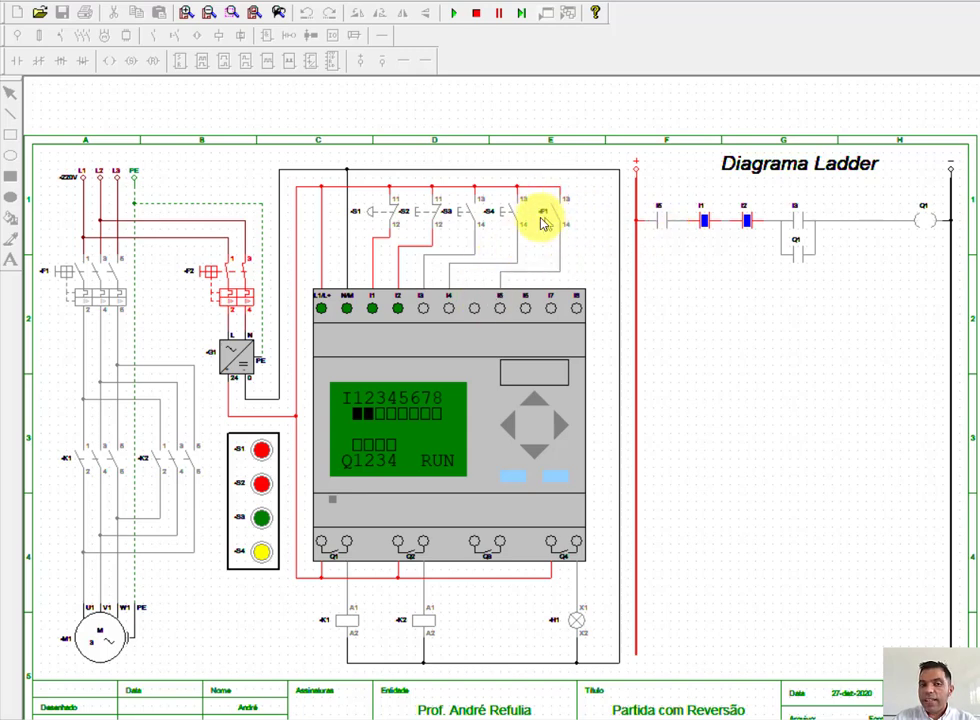
left_click(95, 291)
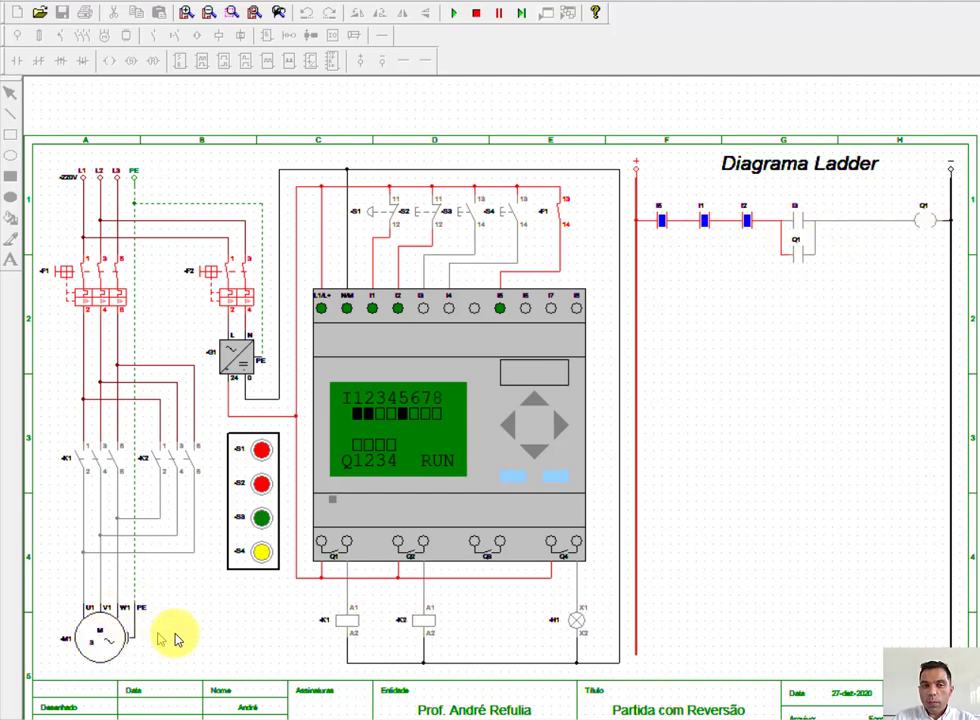
left_click(262, 518)
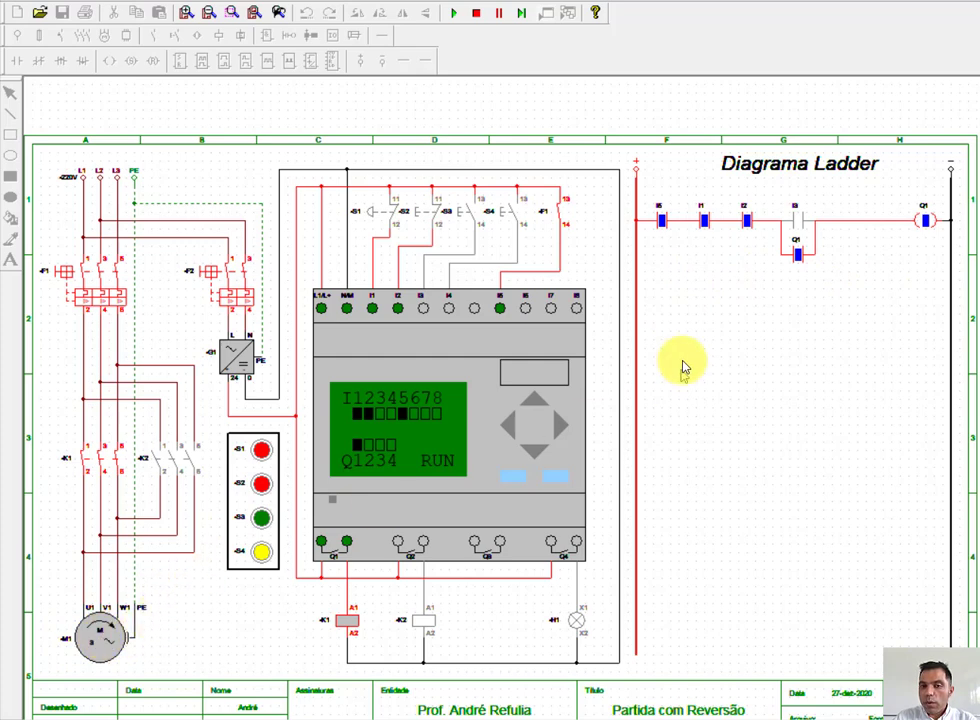
left_click(266, 490)
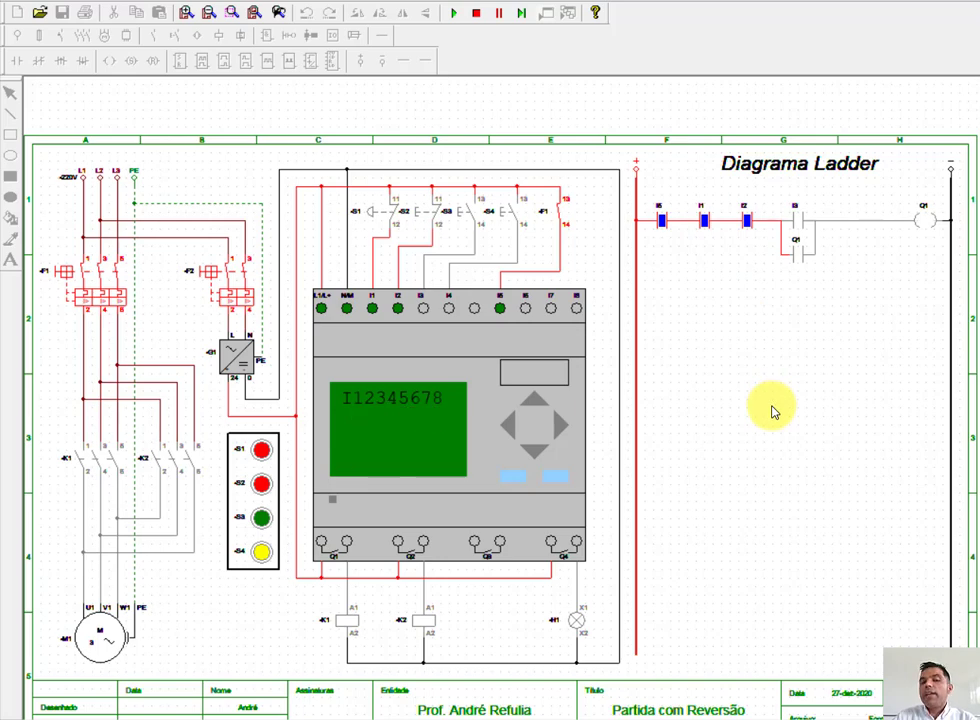
left_click(476, 15)
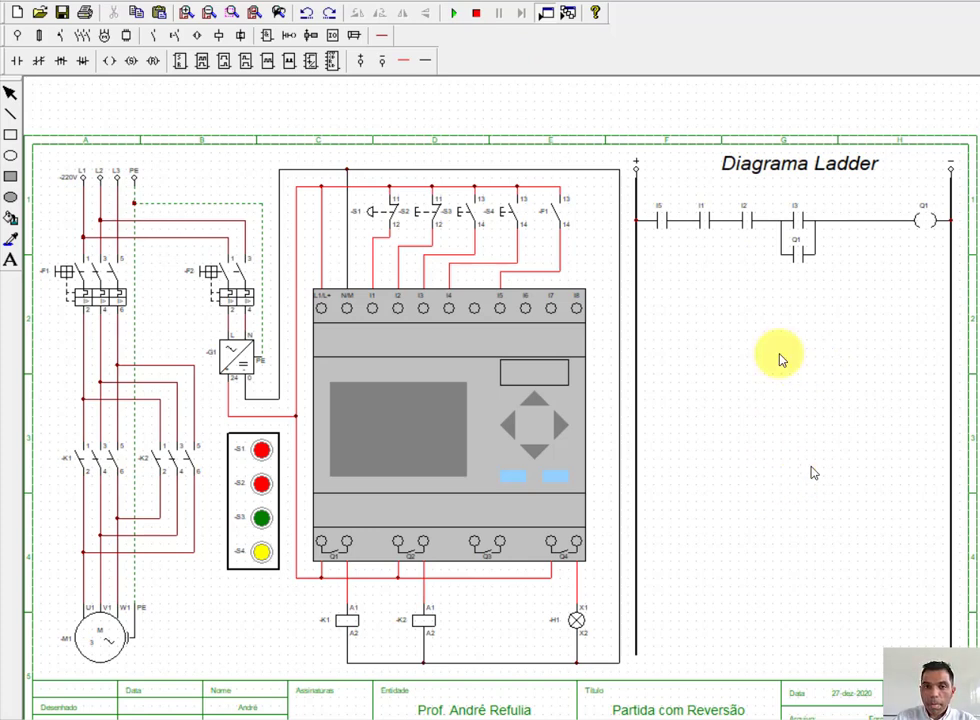
Step: Begin a second rung with a normally open contact named I5, placed below the first rung's I5 contact
left_click(17, 62)
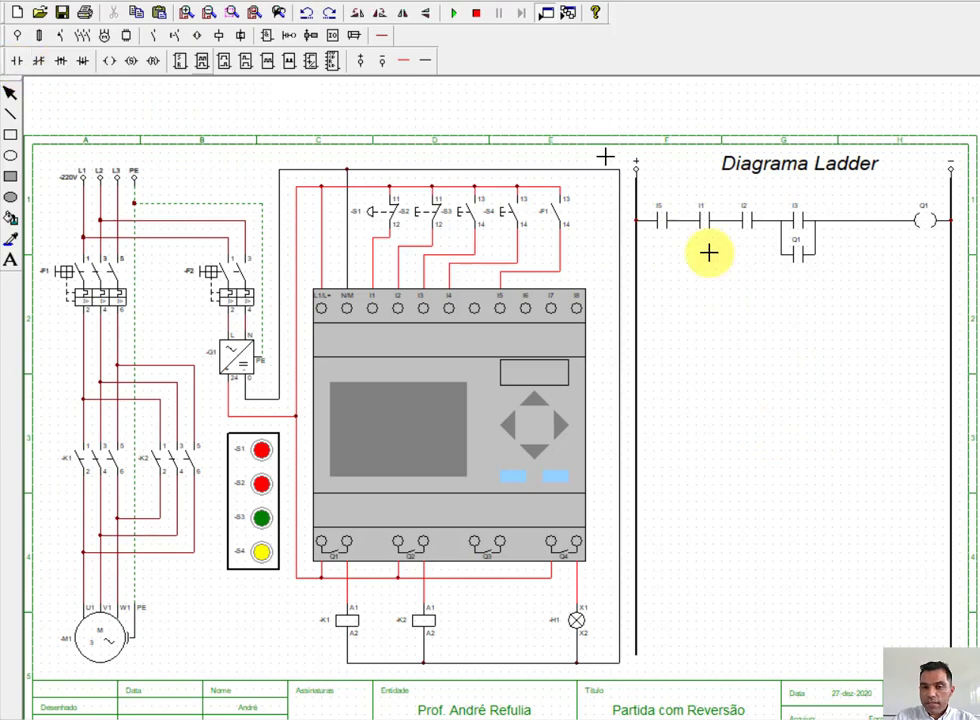
left_click(651, 305)
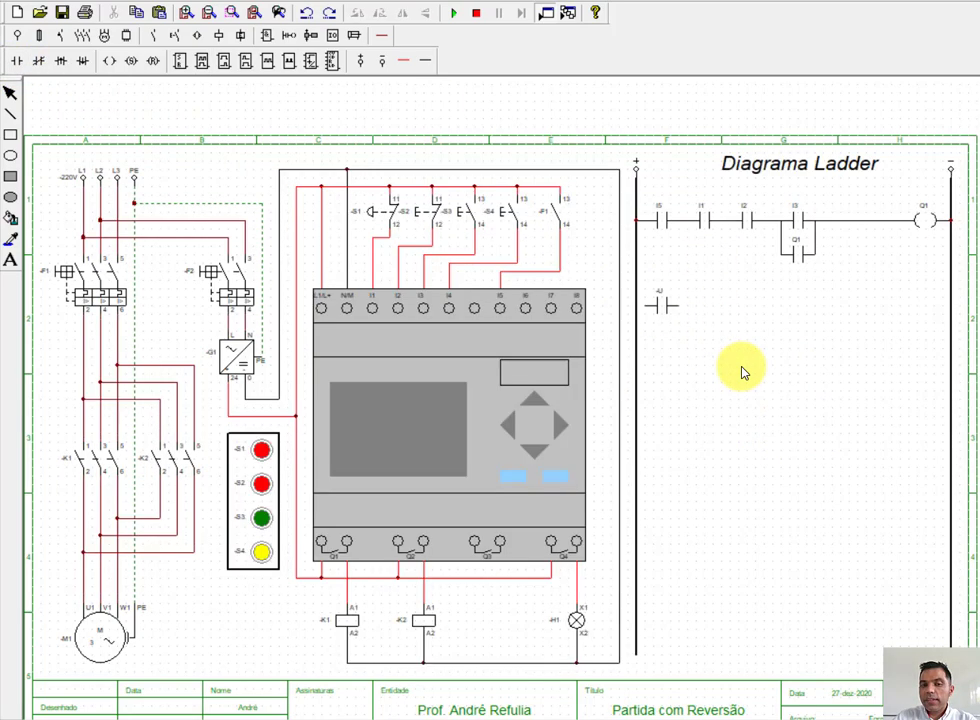
double_click(660, 302)
left_click_drag(703, 280, 661, 280)
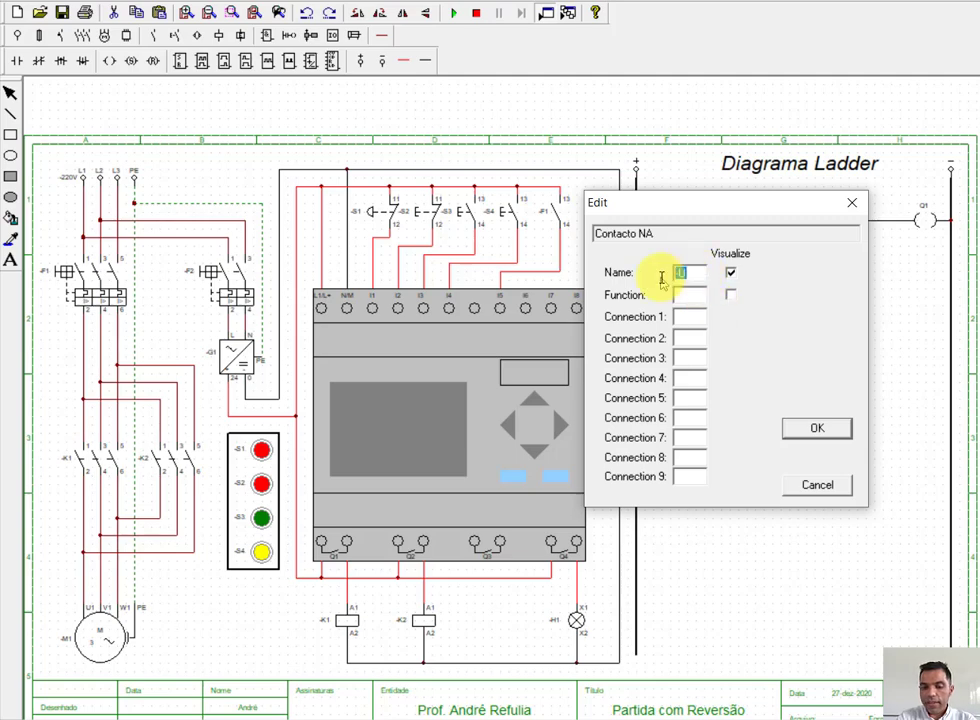
key("Return")
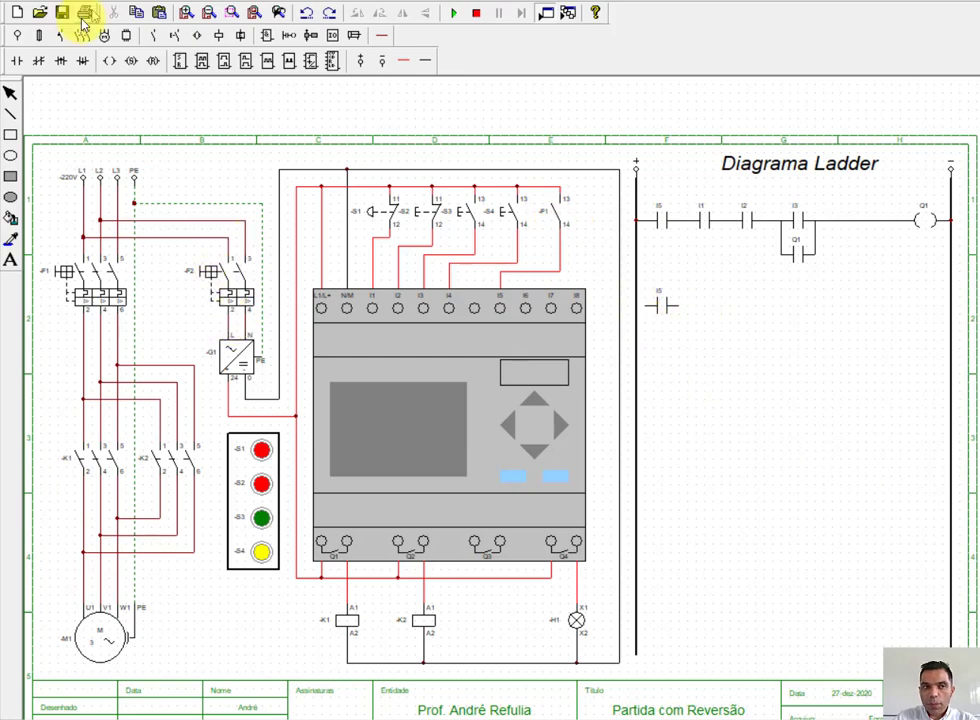
Step: Add a normally open contact named I1 beside I5 on the second rung, in line with the I1 above
left_click(16, 60)
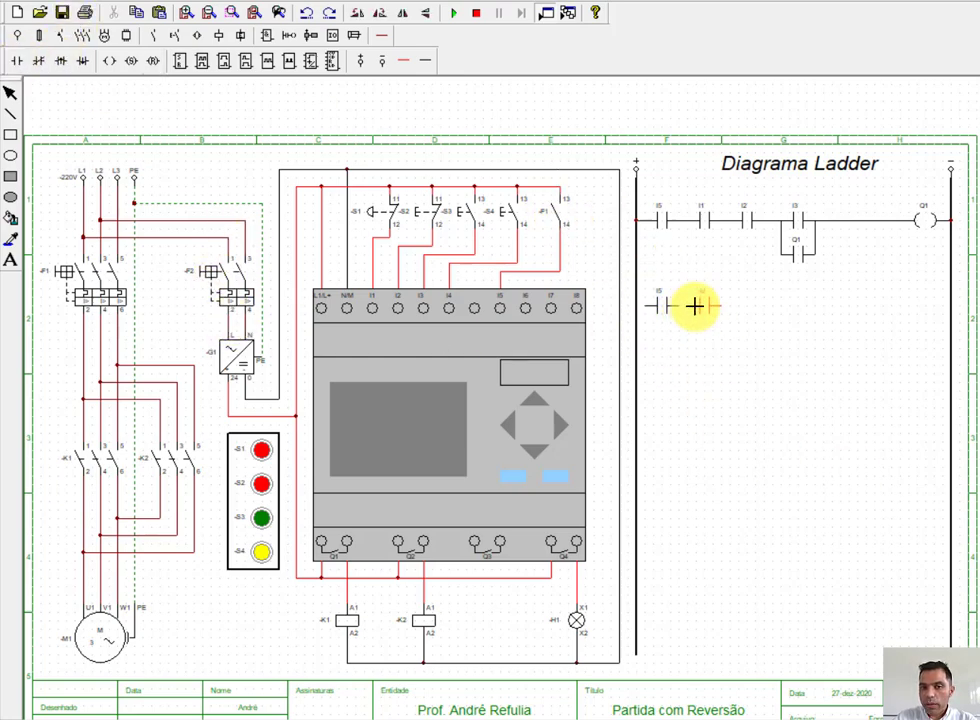
left_click(700, 306)
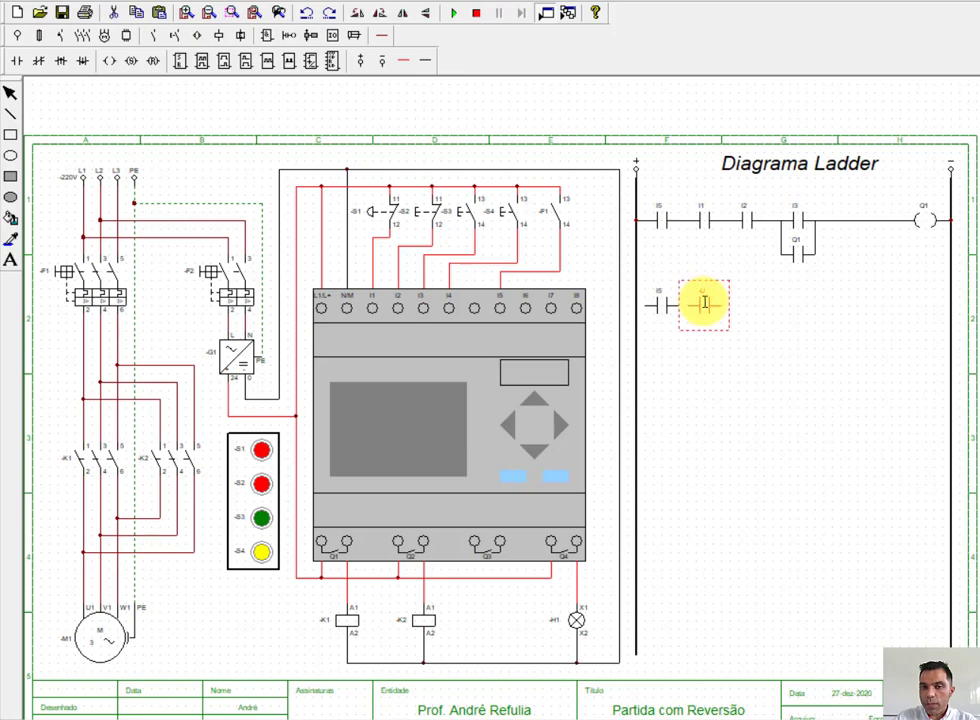
double_click(700, 305)
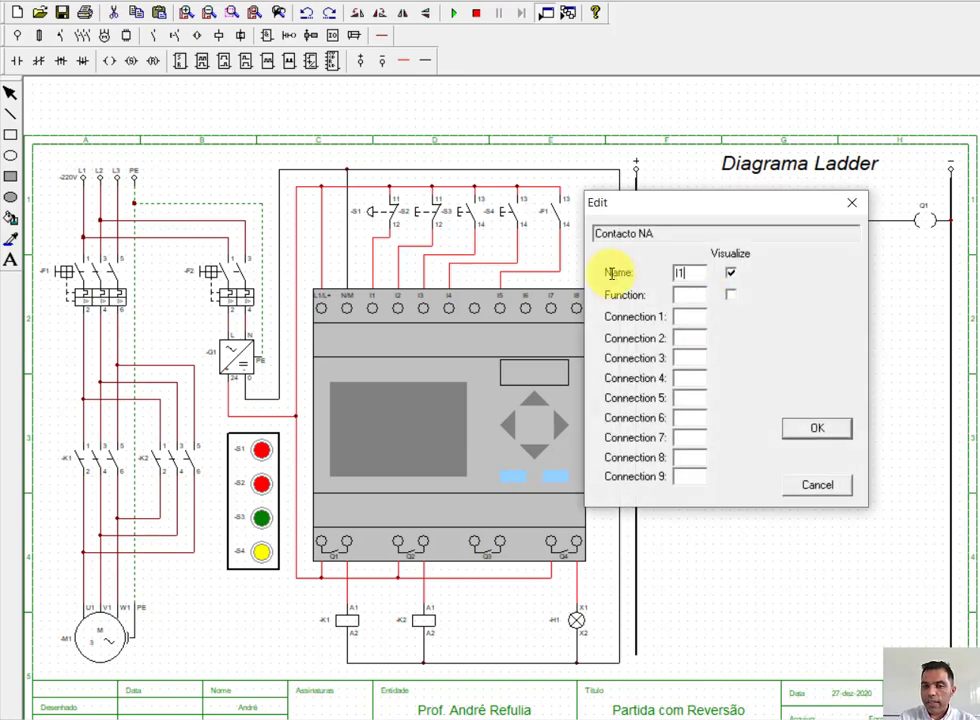
type("I1")
key("Return")
left_click(814, 440)
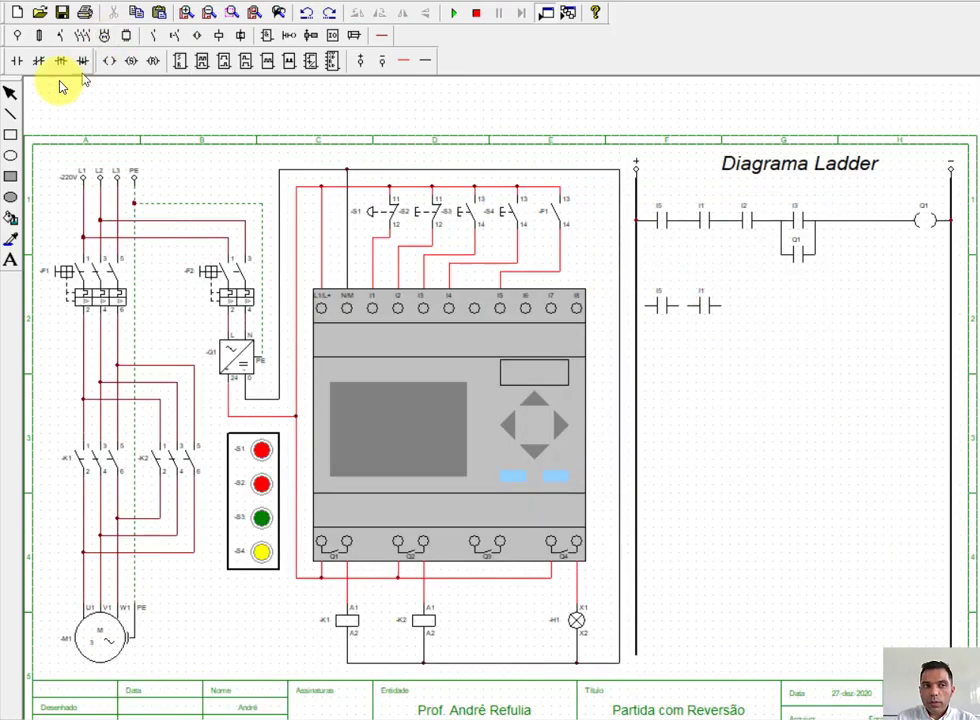
Step: Add a normally open contact named I2 after I1 on the second rung
left_click(16, 61)
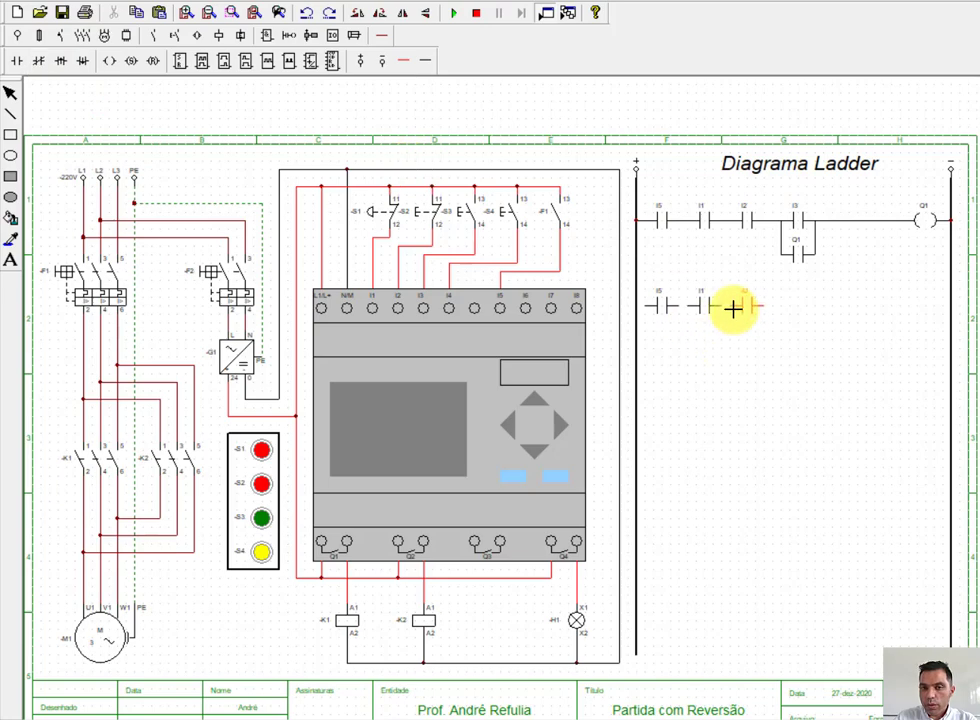
left_click(745, 307)
left_click(744, 303)
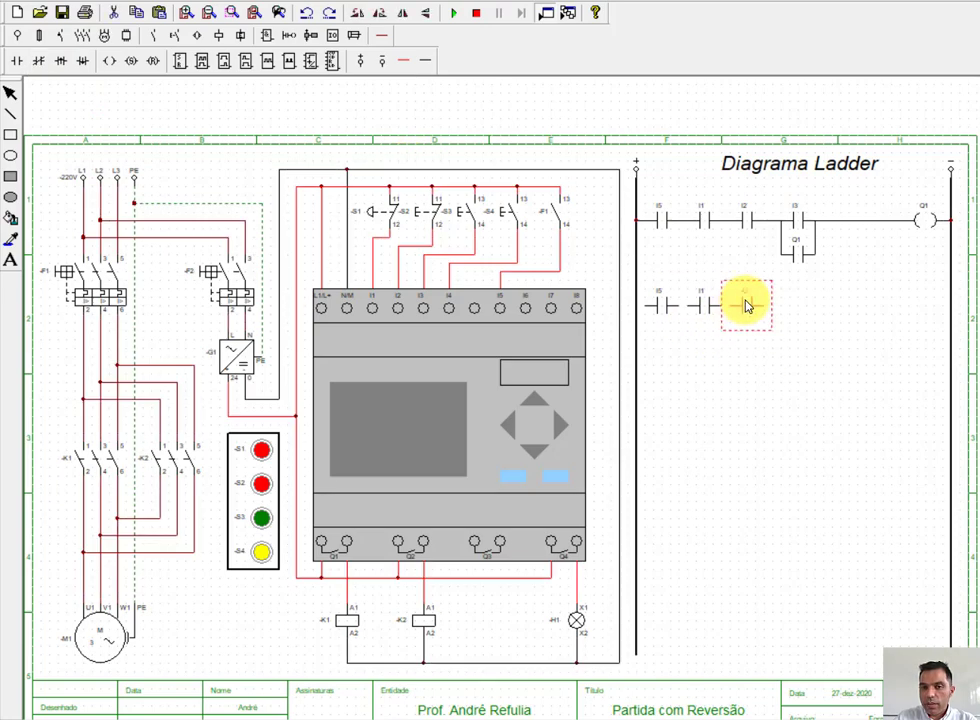
double_click(745, 305)
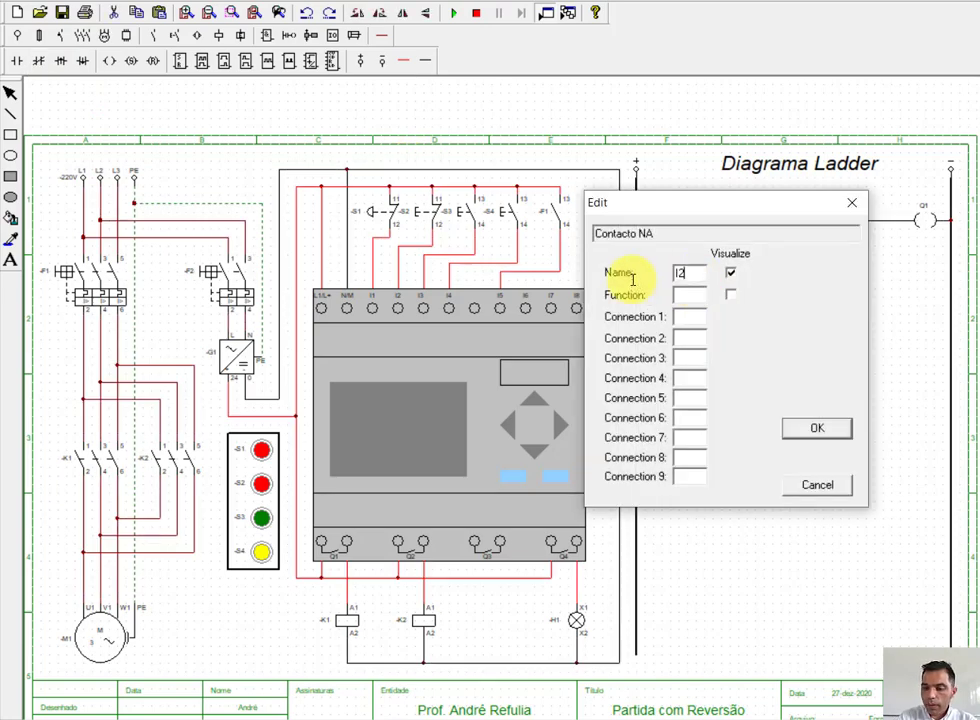
key("Return")
left_click(728, 427)
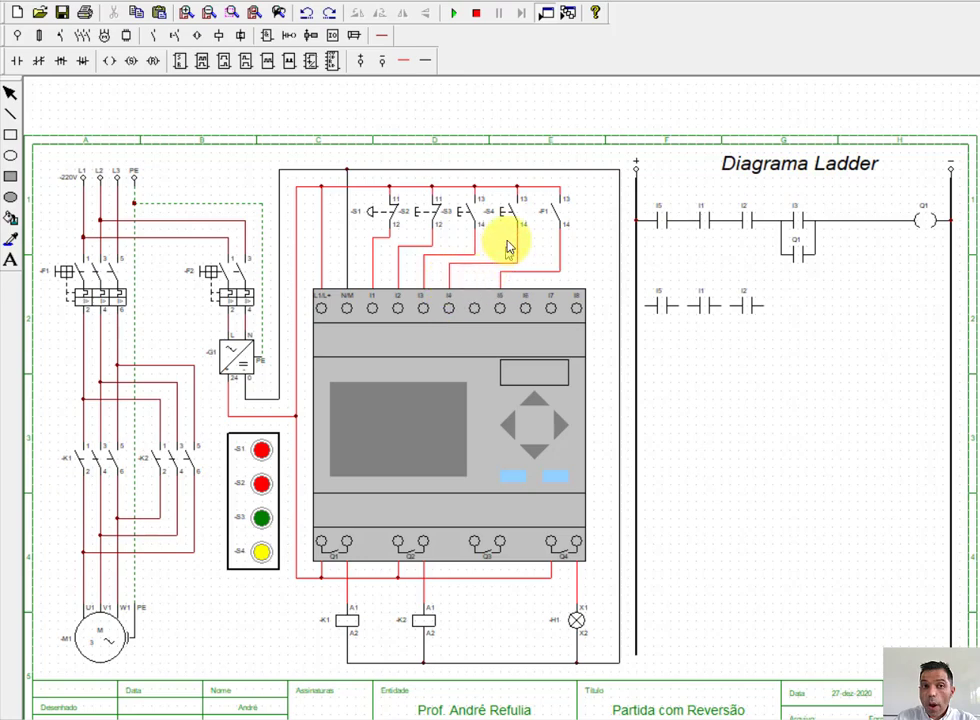
Step: Add a normally open contact named I4 after I2 on the second rung, aligned under the self-holding branch above
left_click(22, 62)
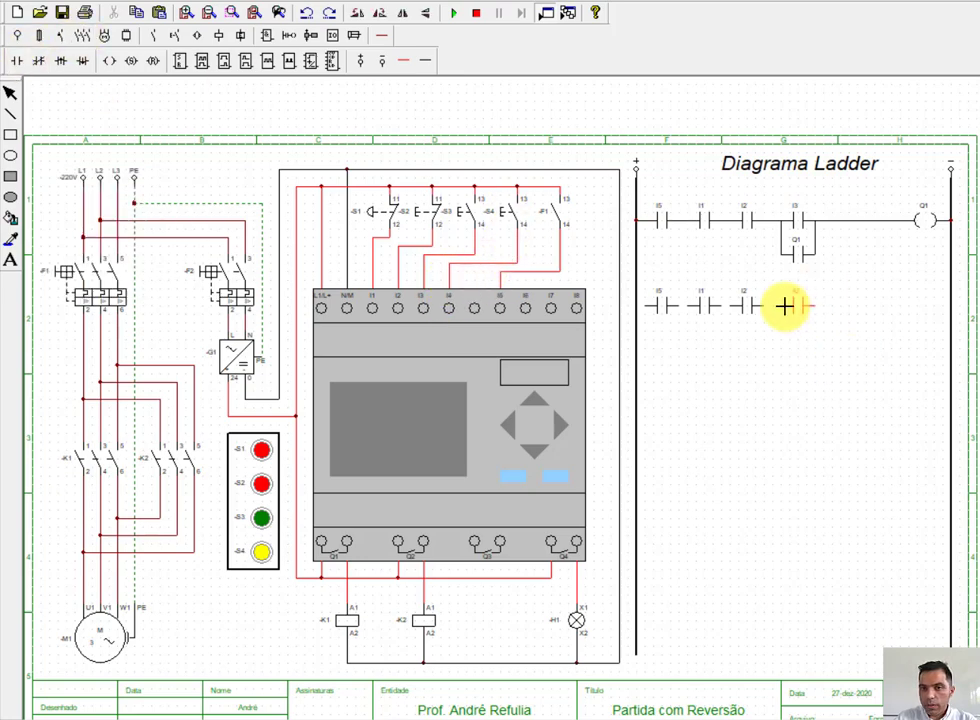
left_click(786, 306)
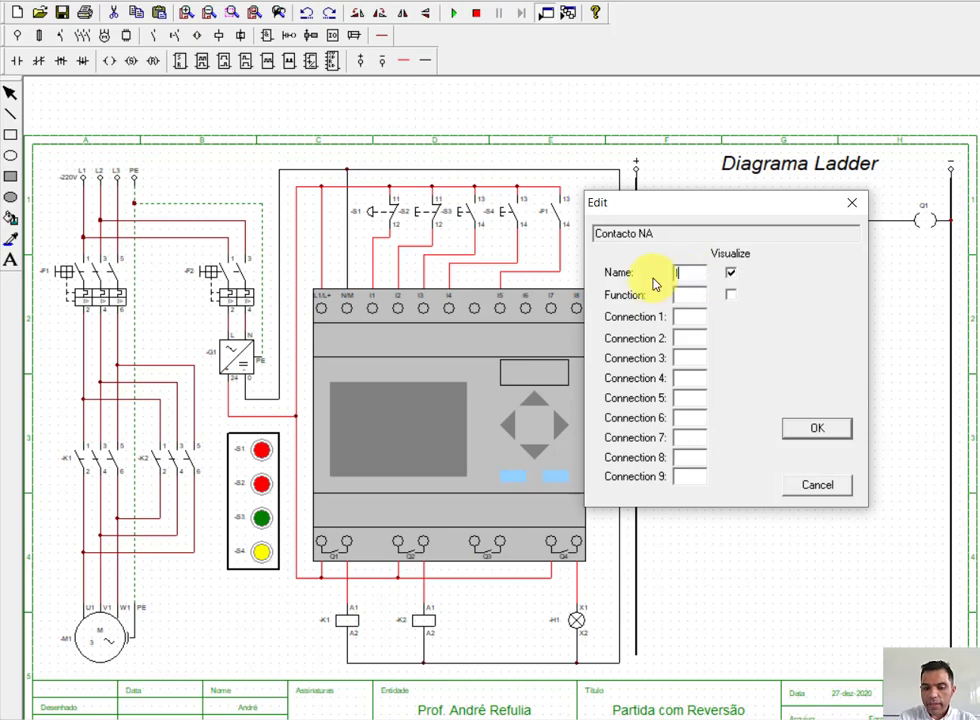
key("Return")
left_click(862, 450)
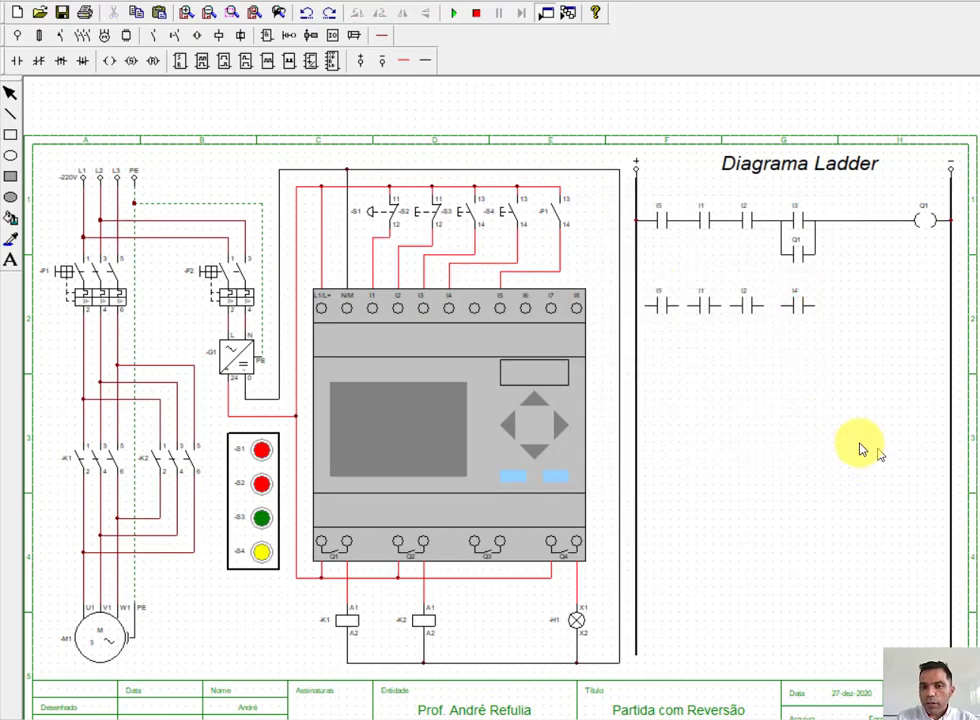
Step: Place a coil named Q2 below coil Q1 and wire the second rung from the positive rail to the negative rail
left_click(108, 60)
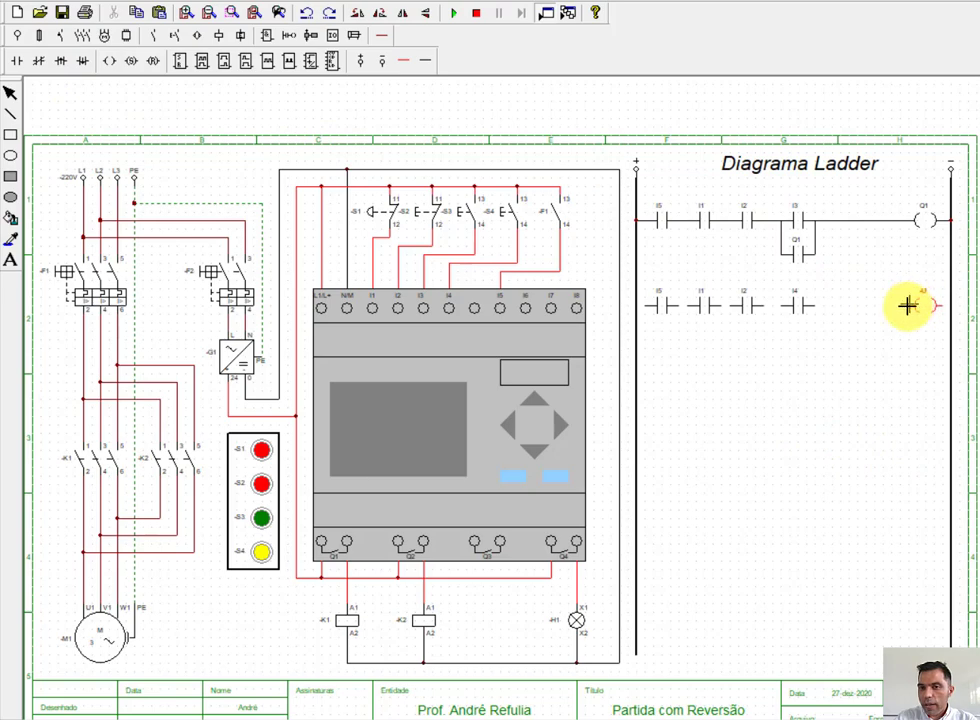
left_click(923, 303)
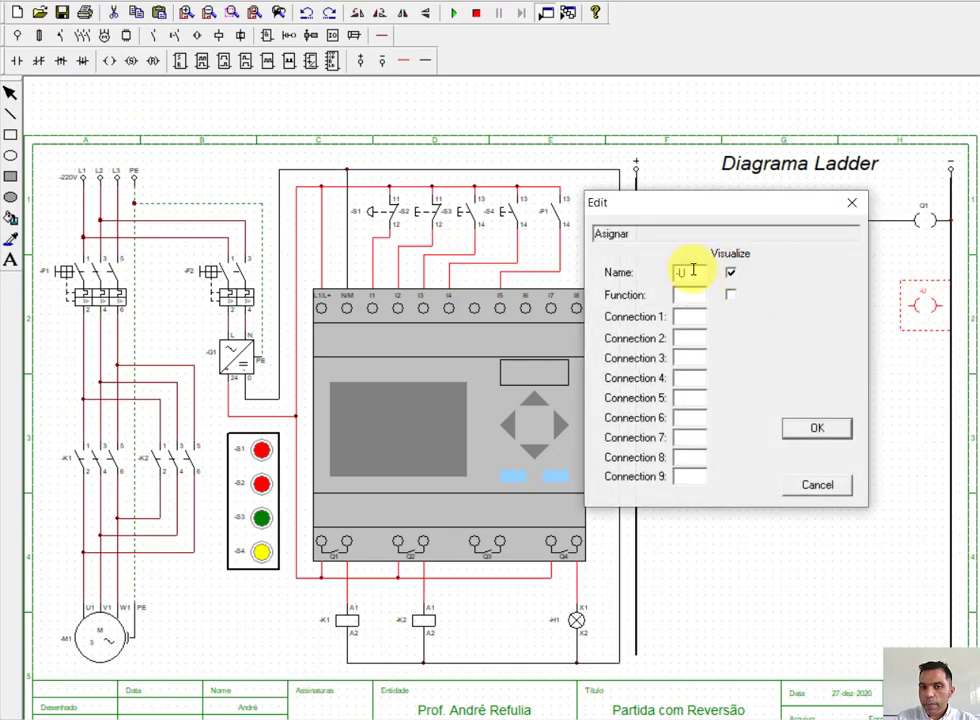
left_click_drag(693, 271, 608, 281)
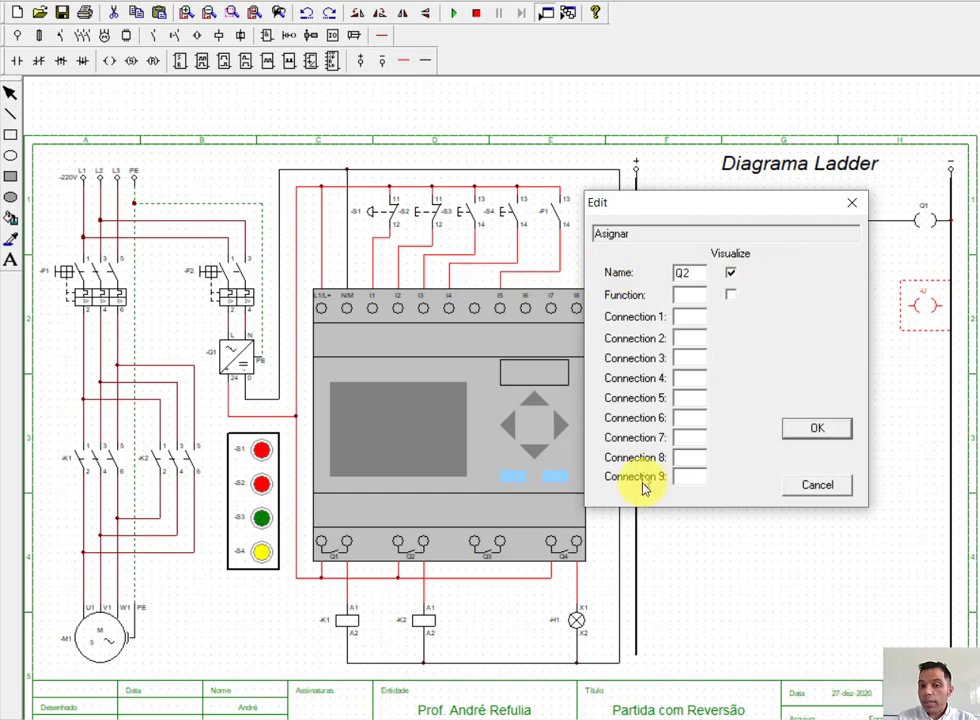
left_click(815, 426)
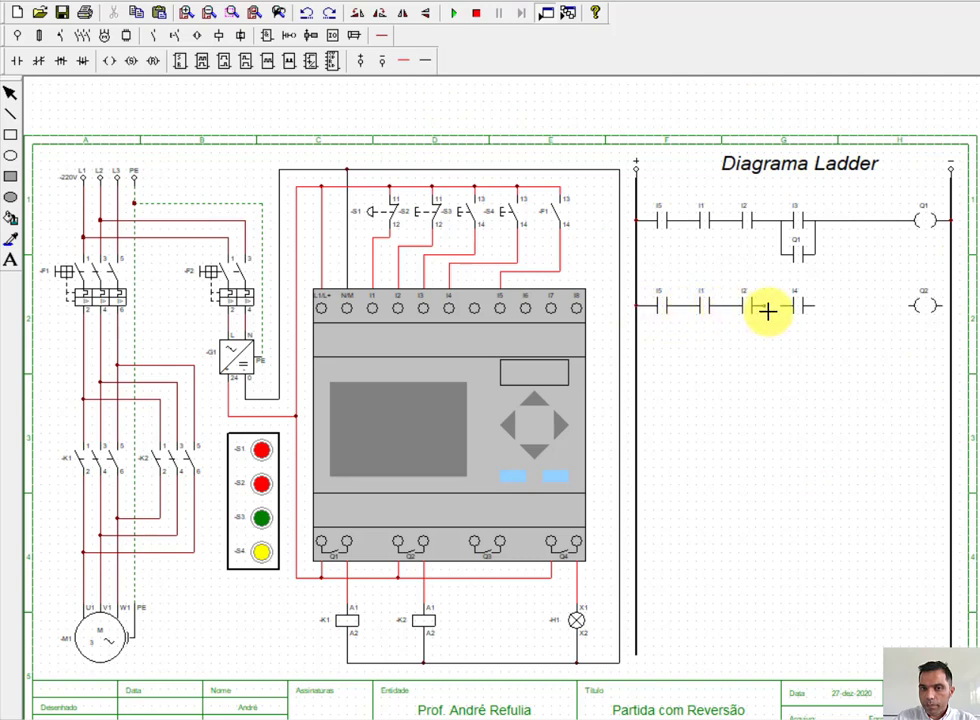
left_click_drag(818, 310, 908, 319)
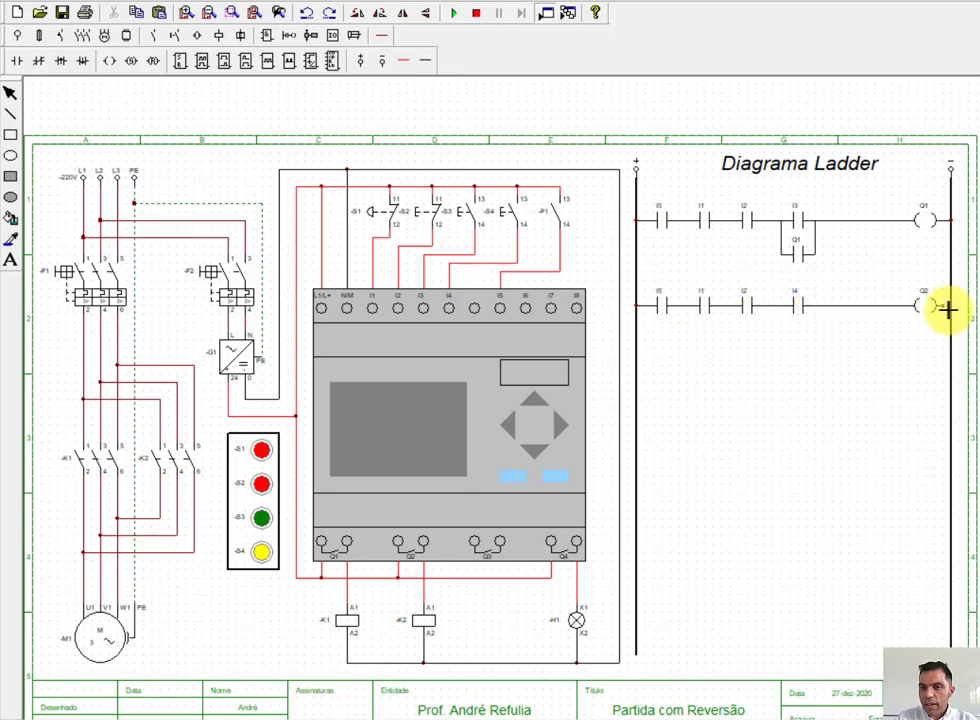
right_click(857, 375)
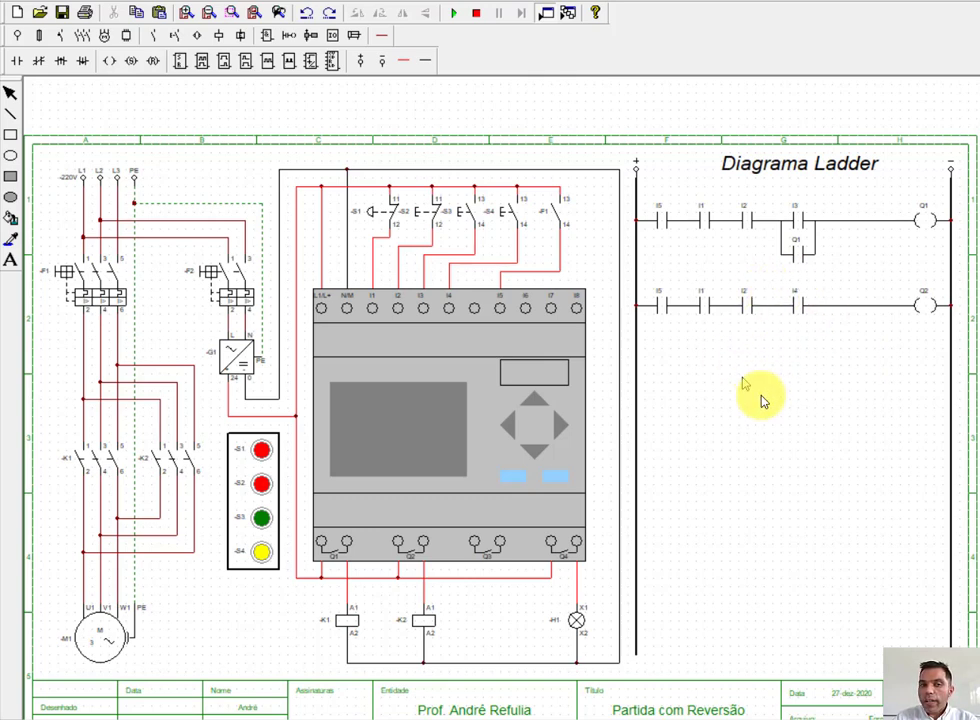
Step: Place a normally open contact directly below I4 and name it Q2 for the self-holding branch
left_click(19, 62)
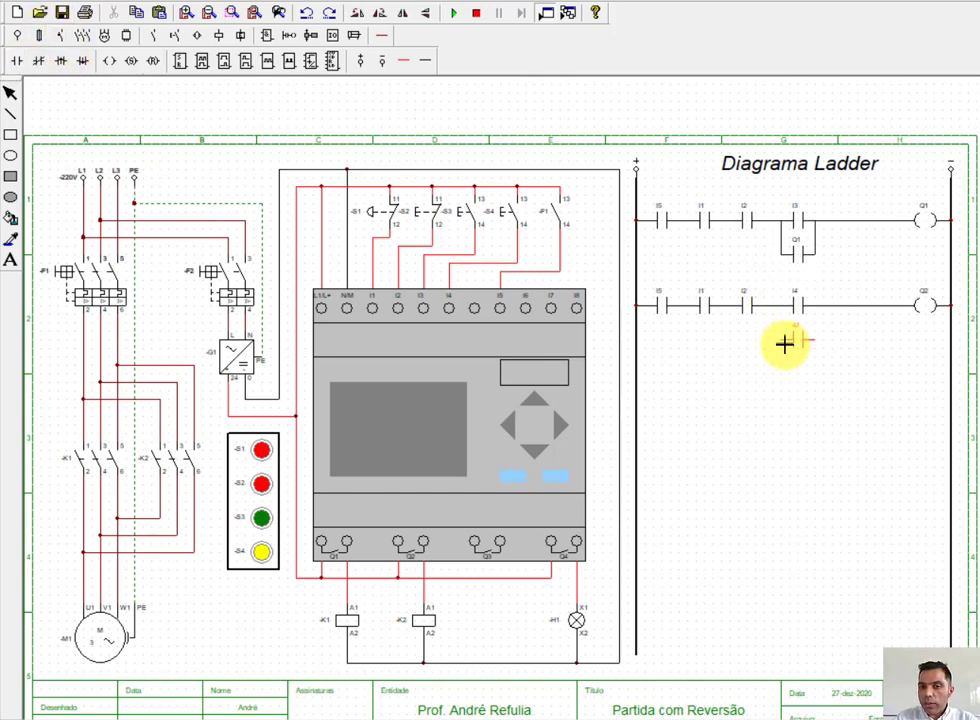
left_click(785, 345)
right_click(786, 387)
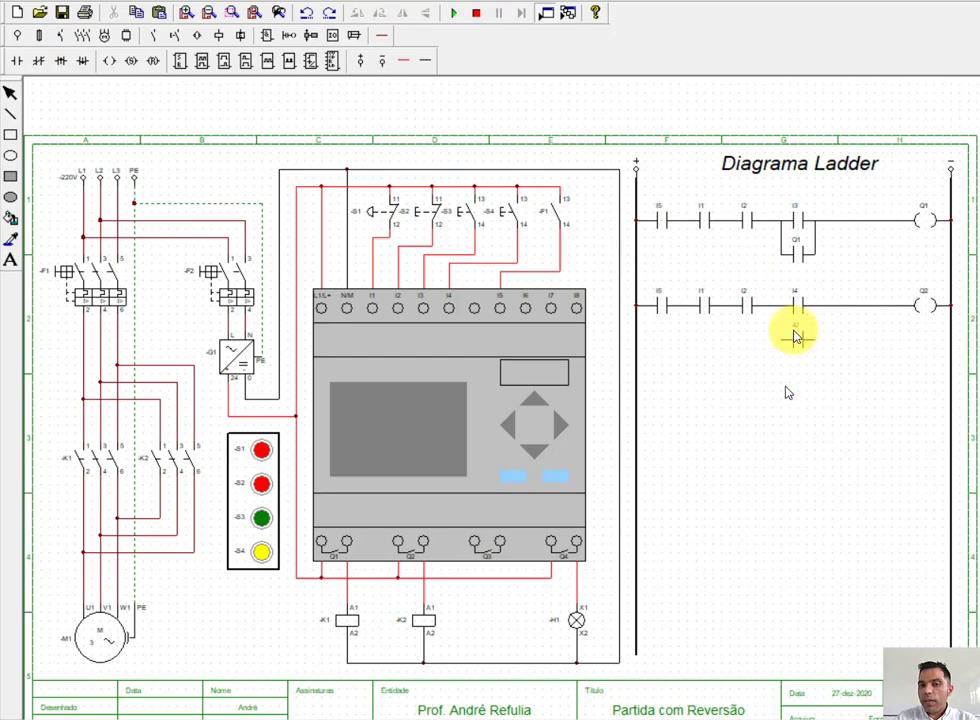
double_click(803, 338)
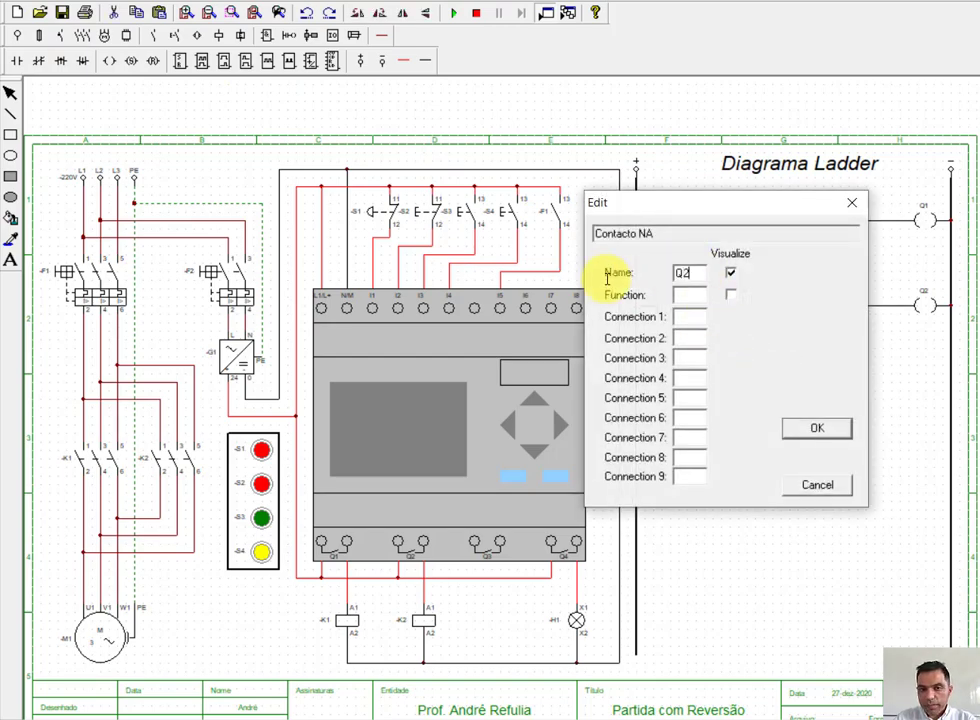
left_click(831, 431)
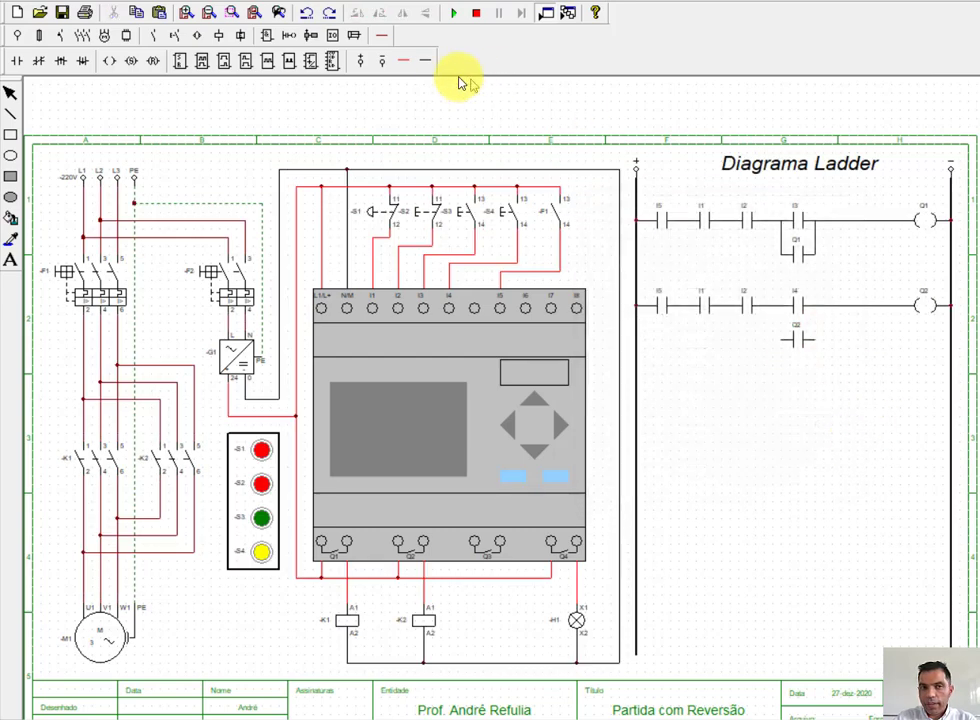
Step: Wire both ends of the Q2 contact up to the second rung so it is parallel with I4
left_click(425, 61)
mouse_move(815, 341)
left_mouse_down()
mouse_move(815, 307)
mouse_move(785, 316)
left_mouse_up()
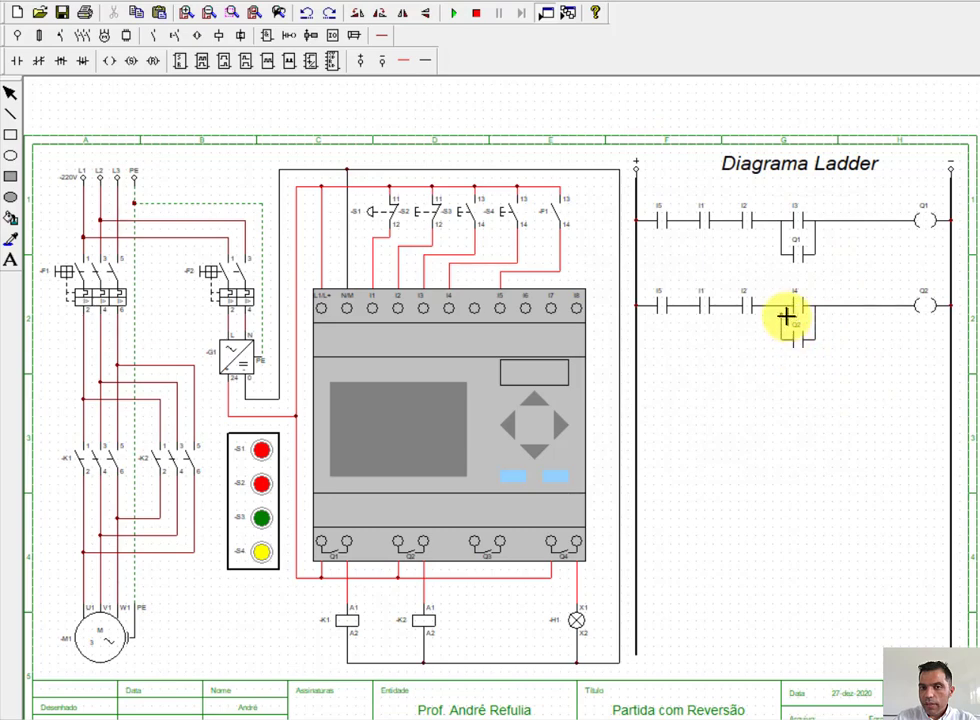
right_click(777, 448)
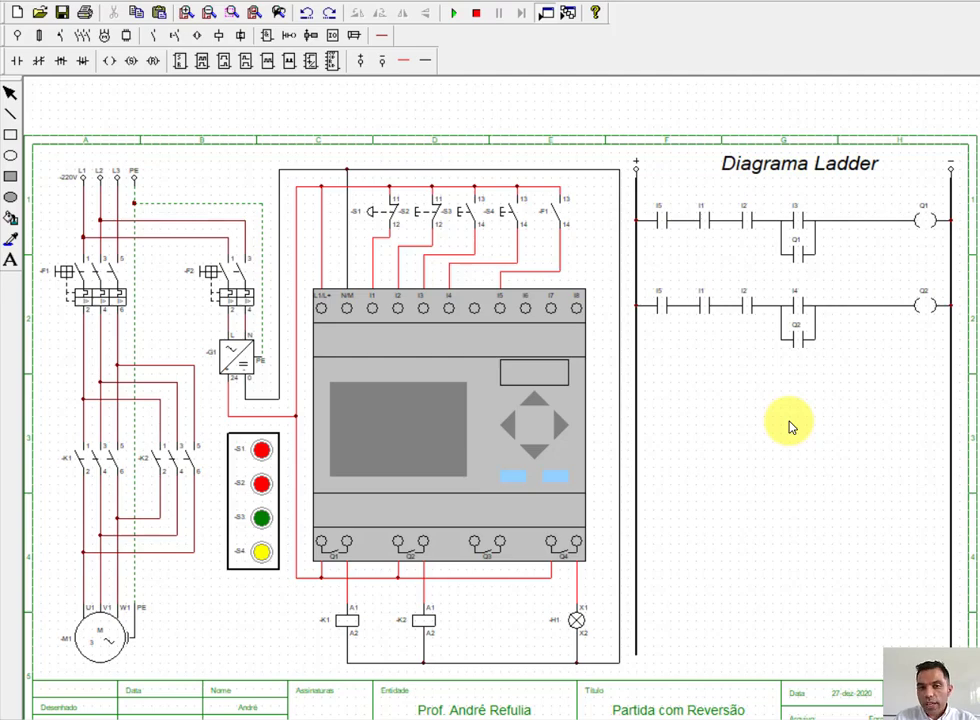
Step: Simulate the second rung by closing breakers F2 and F1 and starting the motor in reverse with S4
left_click(455, 14)
left_click(230, 276)
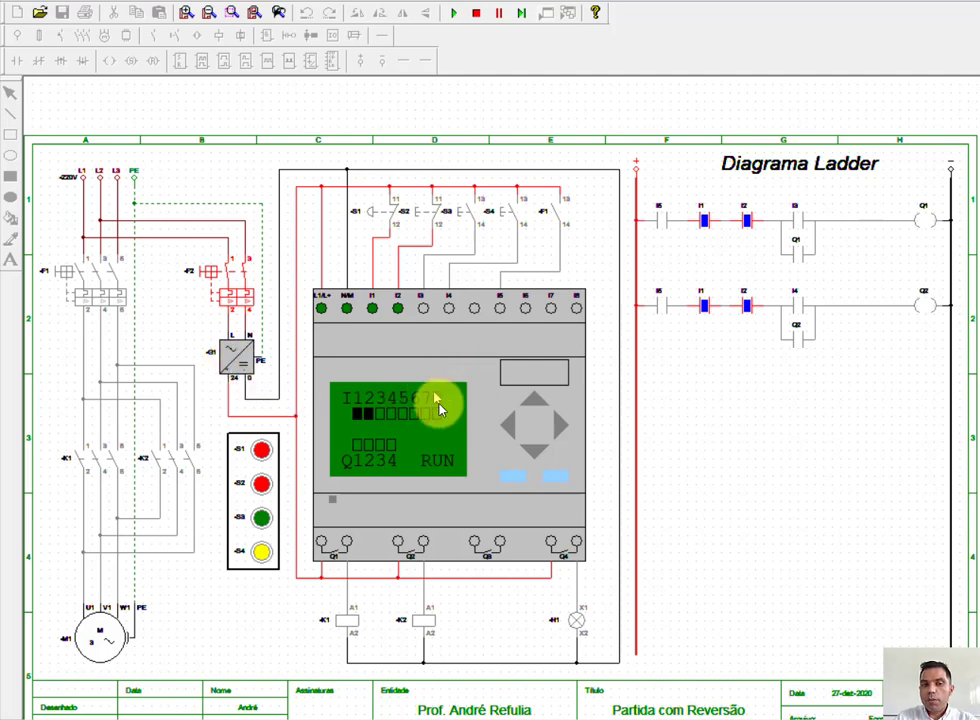
left_click(105, 289)
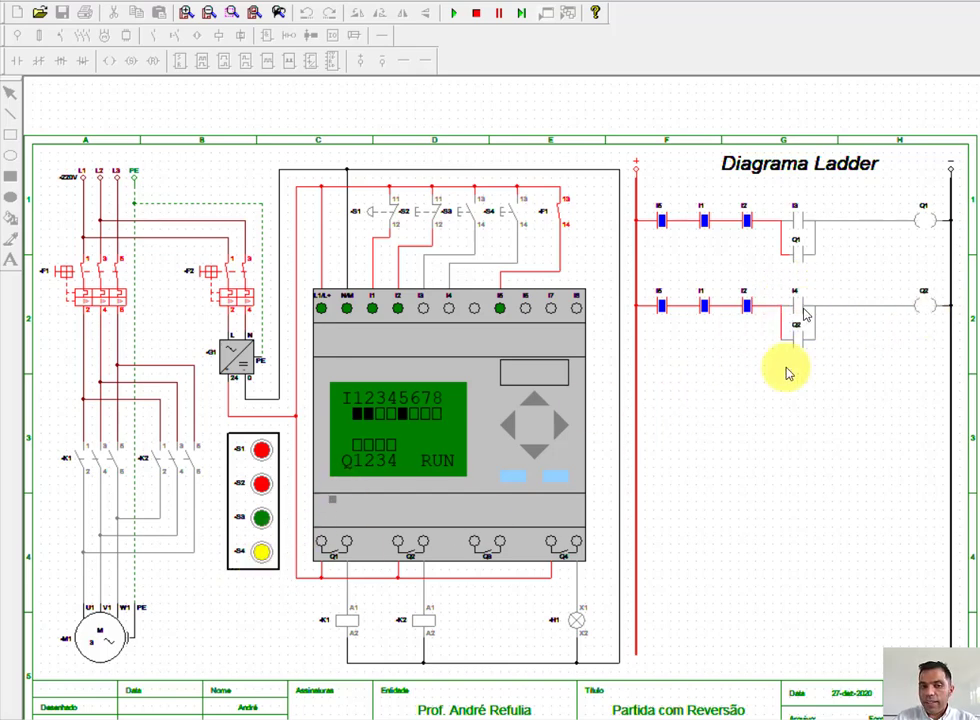
left_click(261, 551)
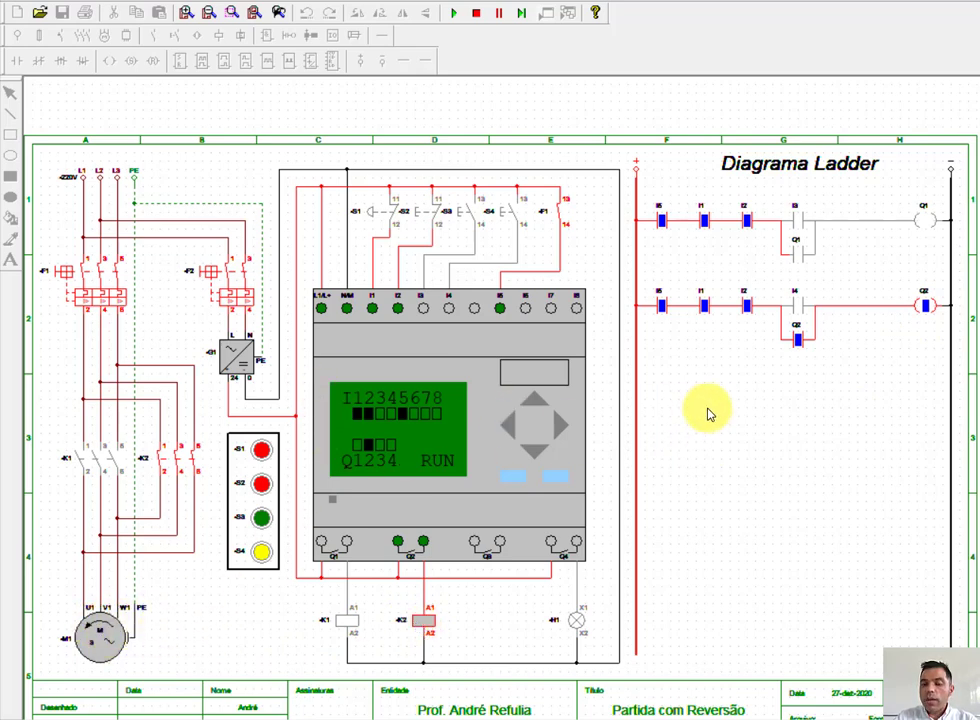
Step: Stop the reverse-running motor with emergency stop S1, release S1, and end the simulation
left_click(262, 454)
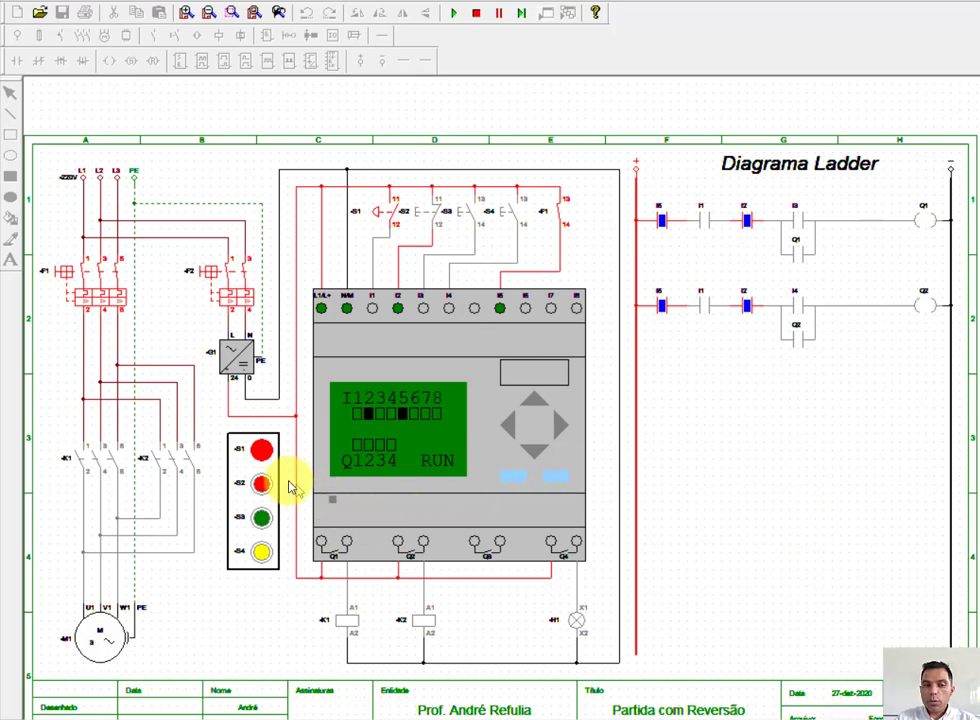
left_click(262, 454)
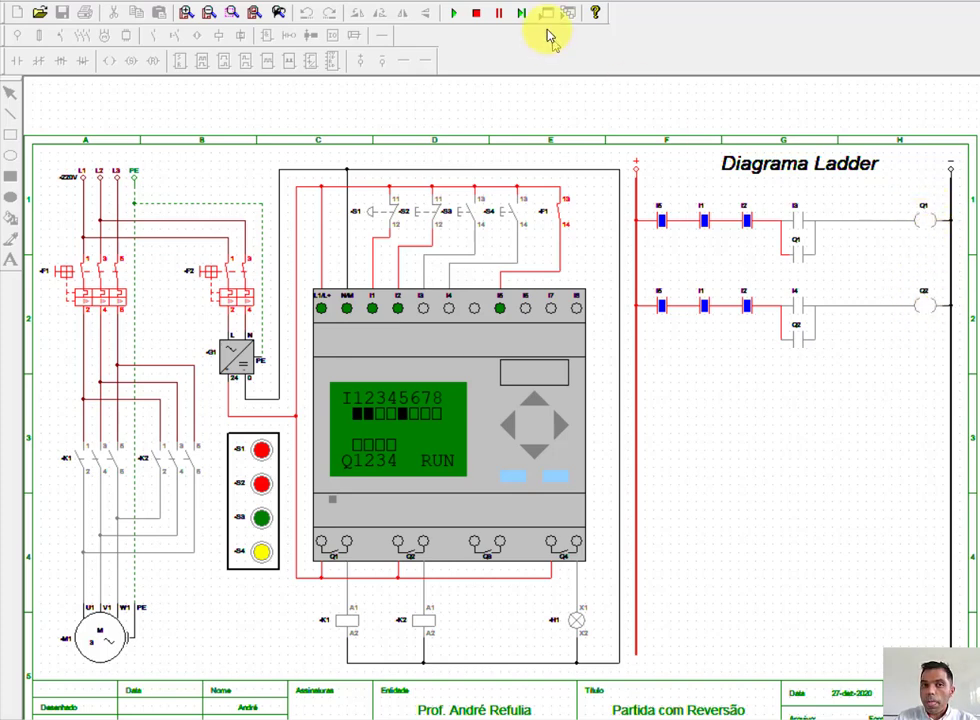
left_click(474, 14)
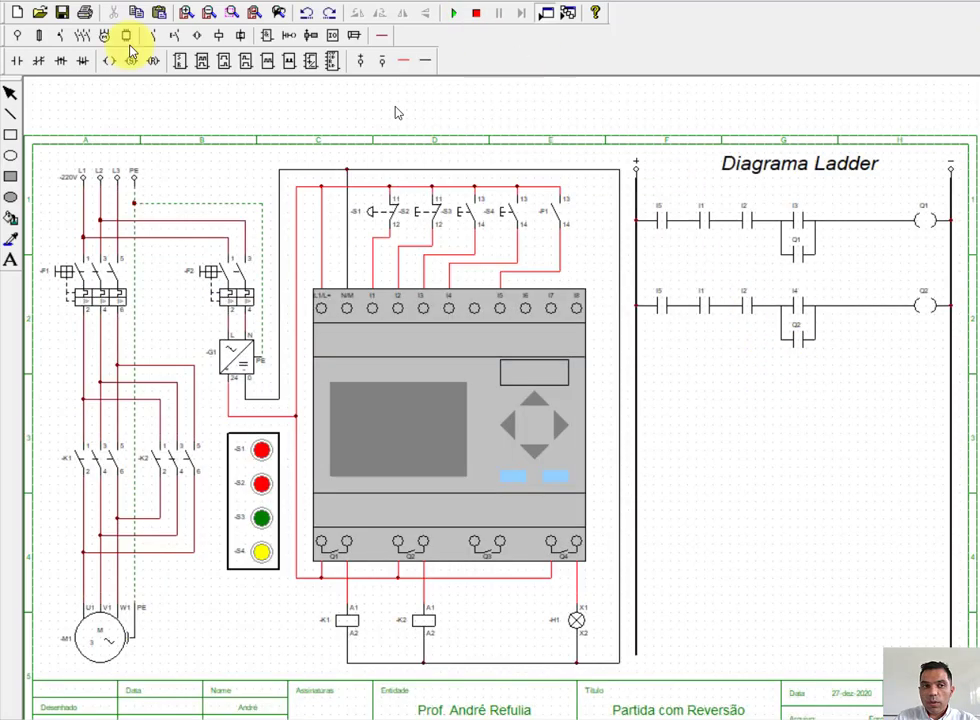
Step: Place two normally closed contacts, one just below the first rung and one just below the second, near the coils
left_click(33, 63)
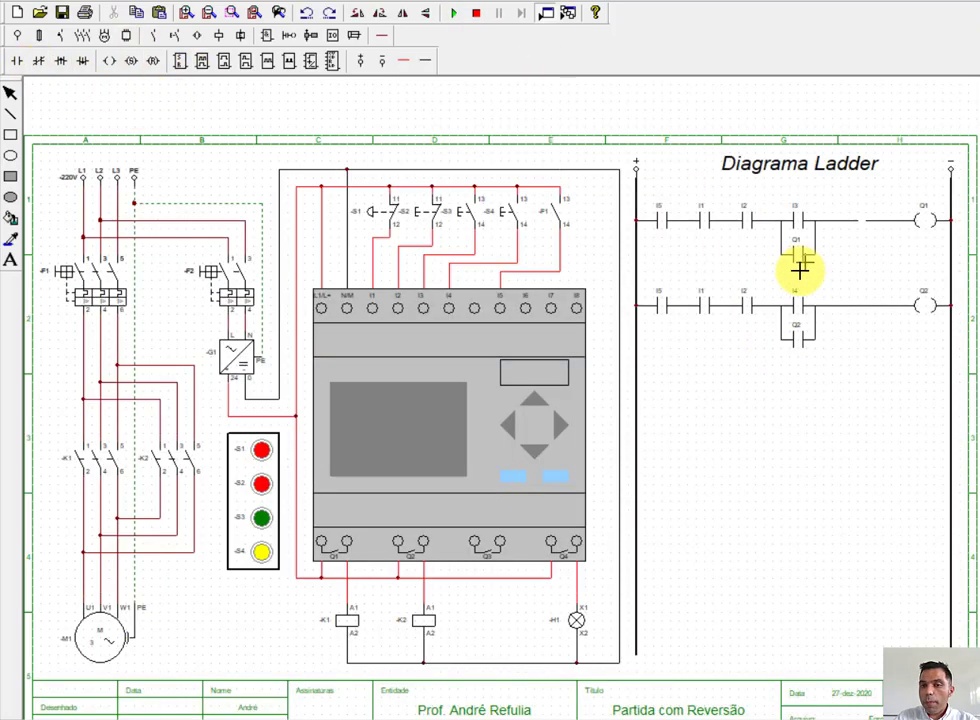
left_click(860, 250)
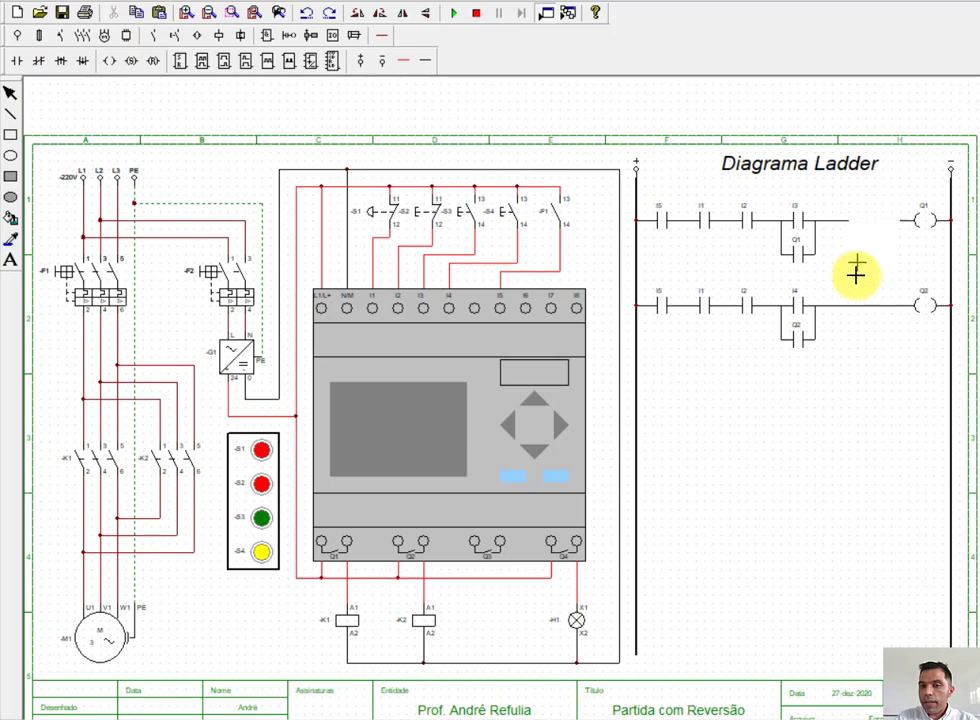
left_click(867, 334)
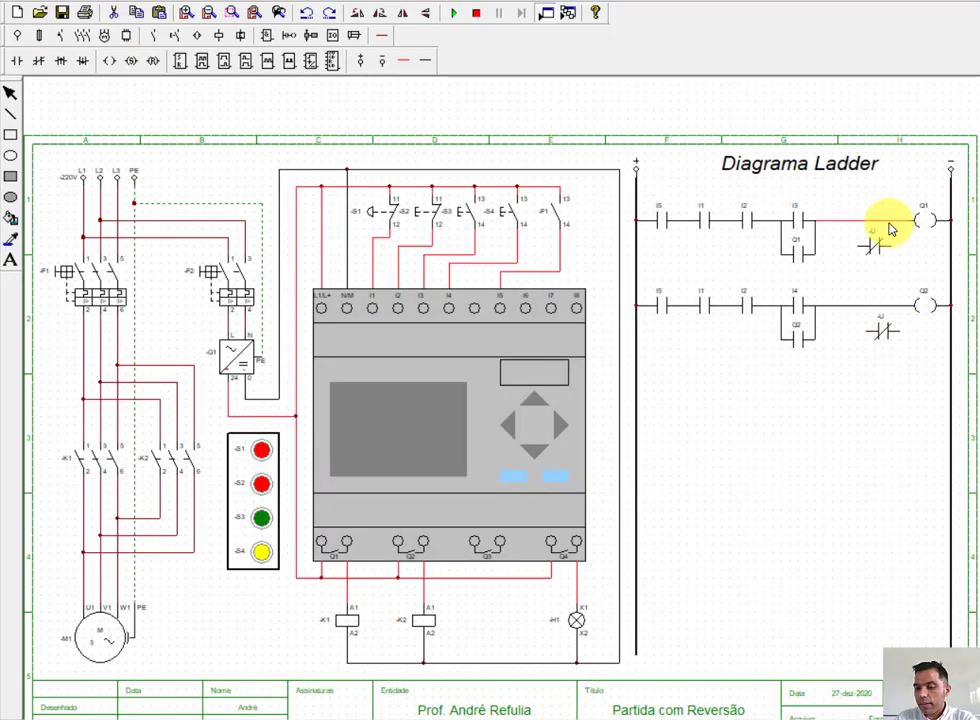
Step: Insert the upper normally closed contact into the first rung after I3, replacing the old wire, and wire it to coil Q1
left_click_drag(871, 245, 843, 221)
left_click(853, 267)
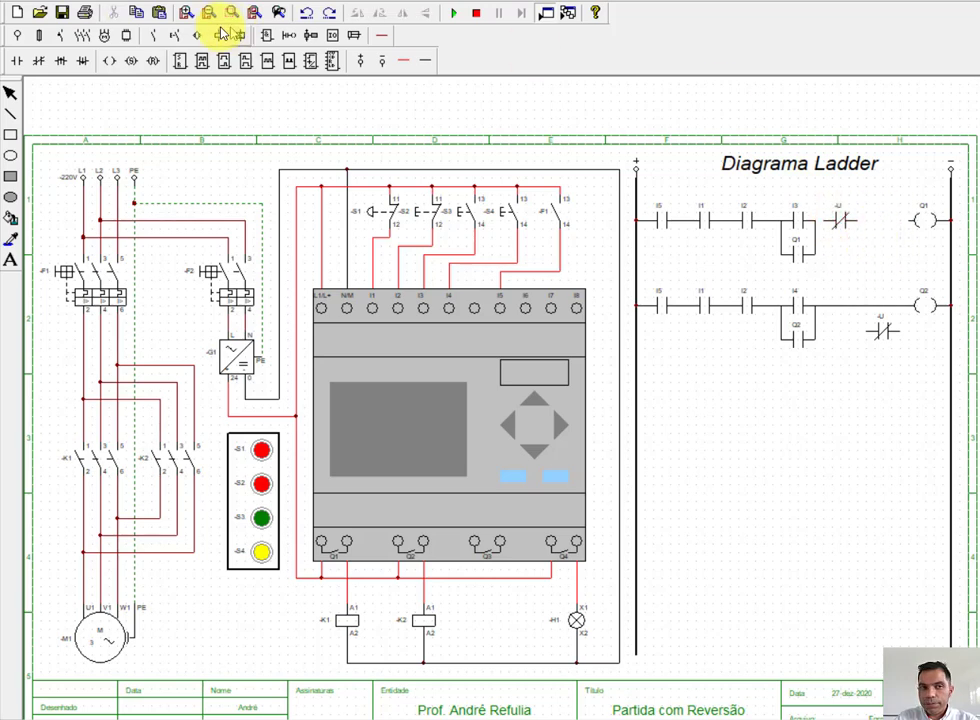
left_click(425, 61)
left_click_drag(860, 222, 902, 233)
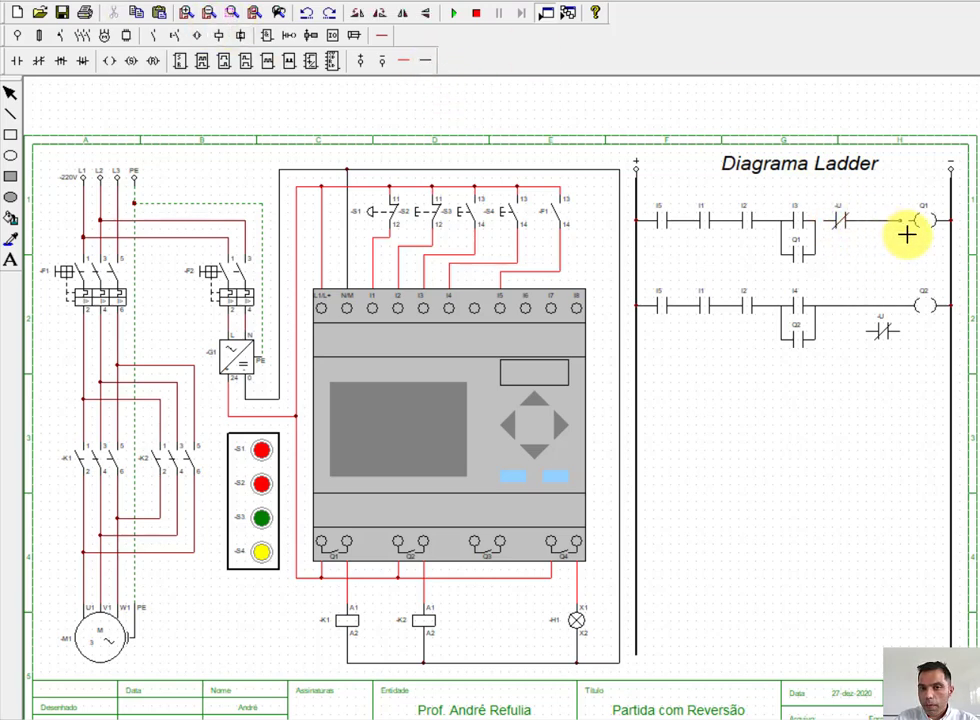
Step: Name the first rung's normally closed interlock contact Q2
double_click(838, 219)
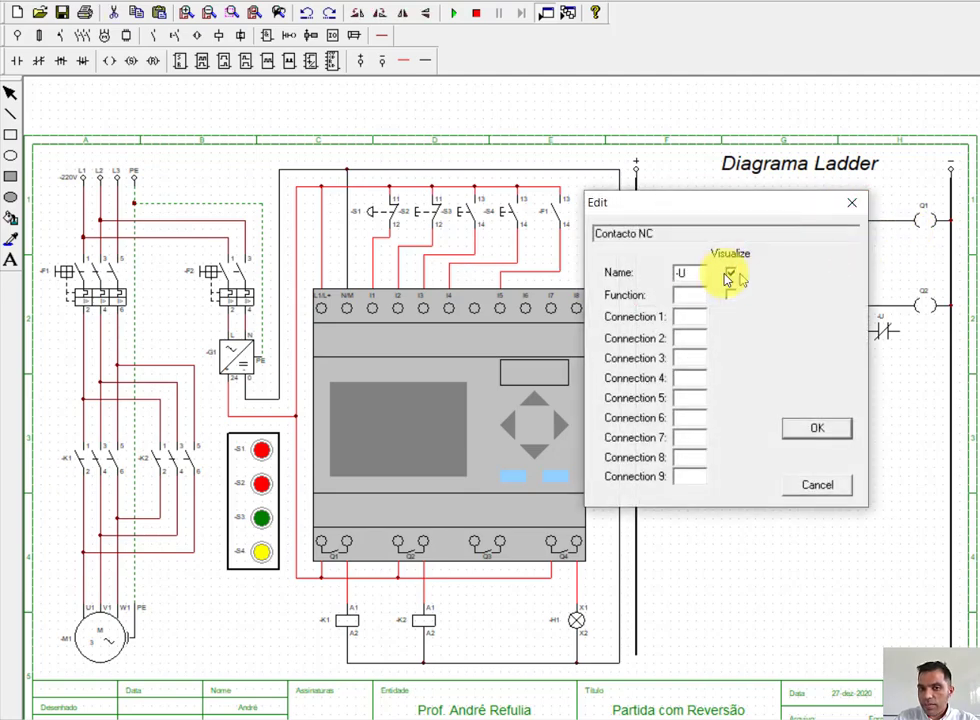
type("Q2")
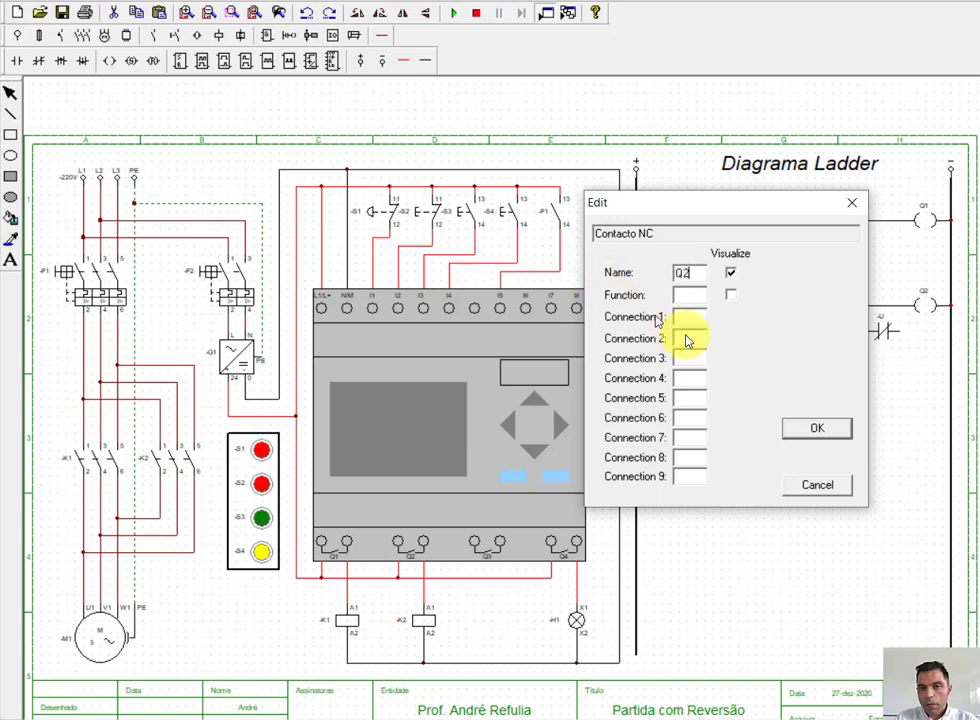
left_click(835, 430)
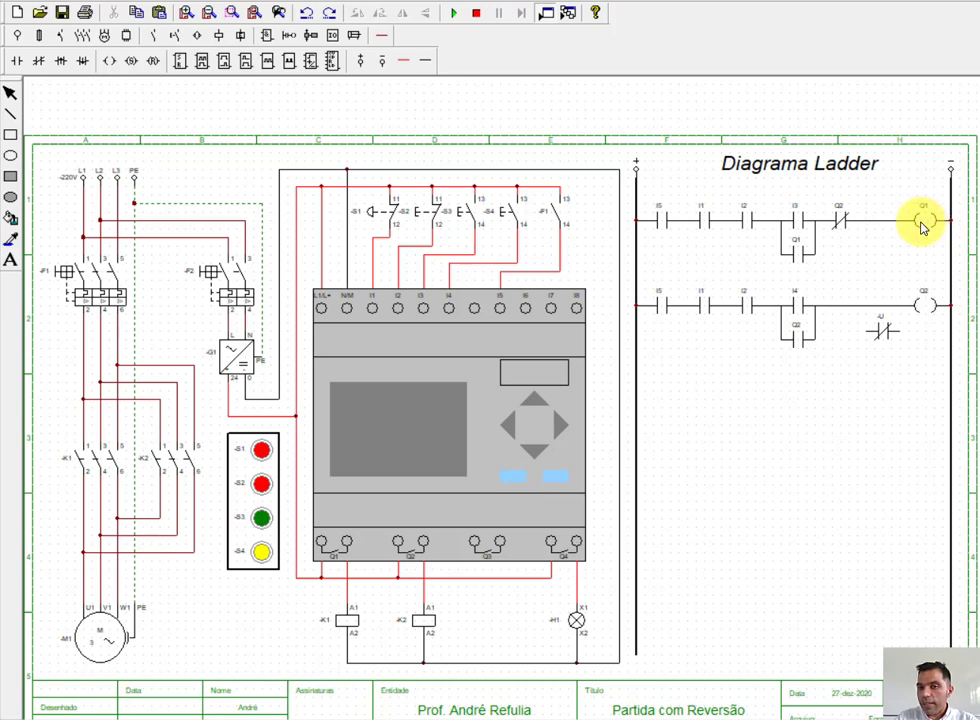
Step: Move the wire between I4 and coil Q2 out of the second rung and put the spare normally closed contact after I4
left_click_drag(881, 306, 855, 387)
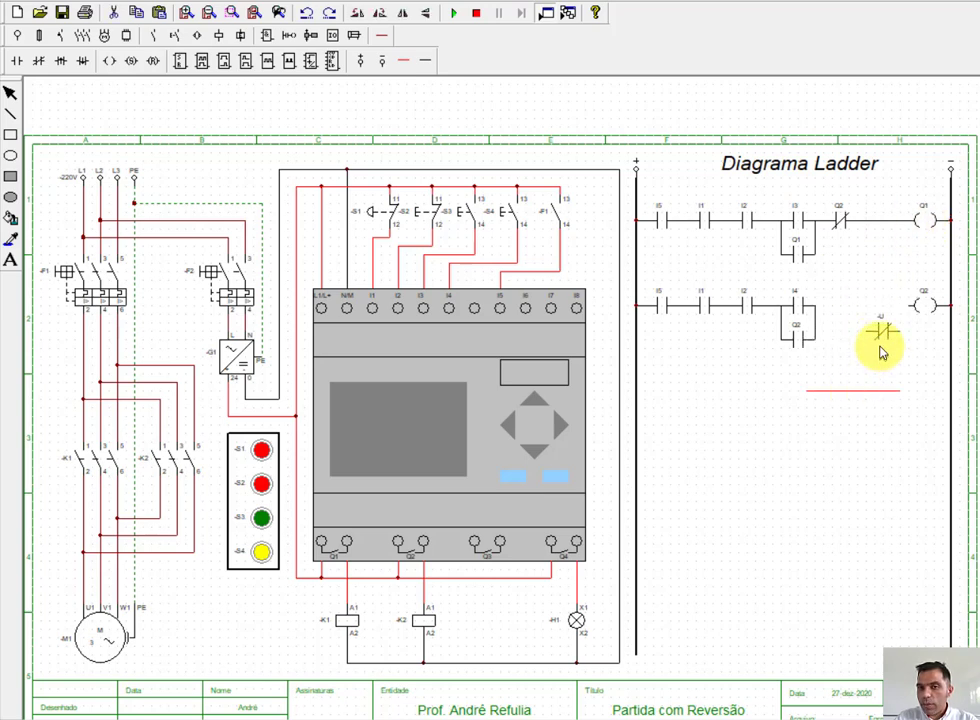
left_click_drag(881, 347, 855, 308)
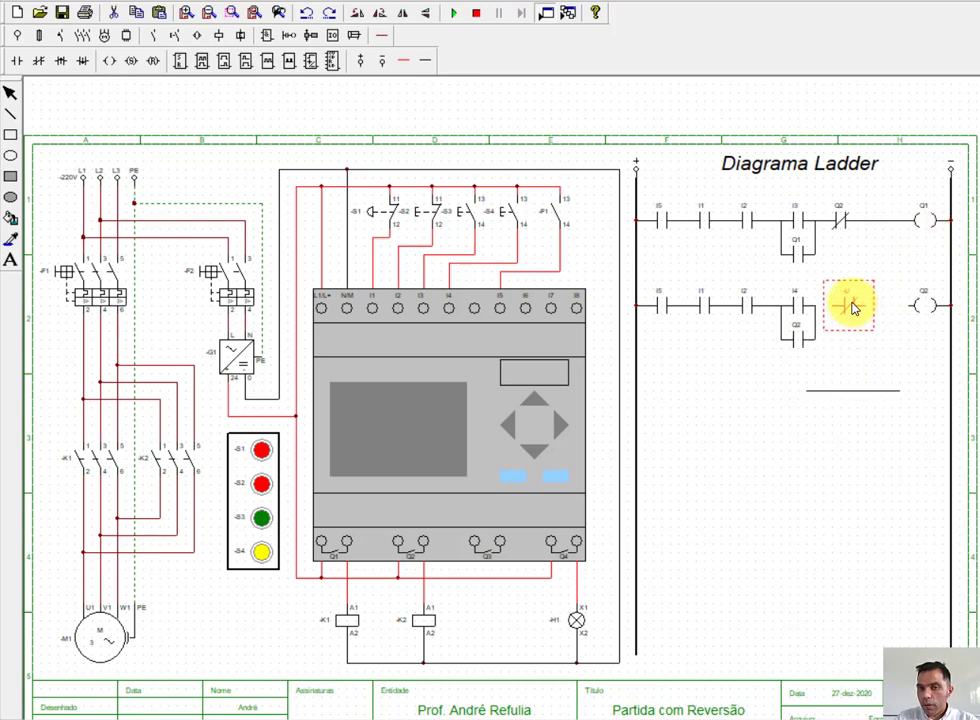
left_click(853, 339)
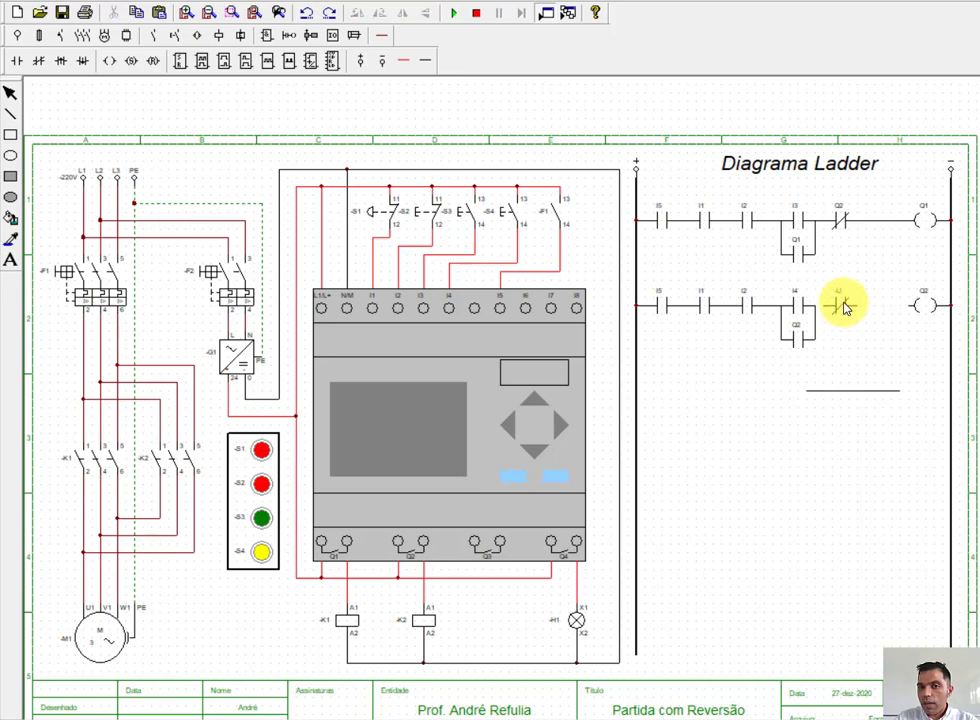
Step: Name the second rung's normally closed interlock contact Q1
double_click(845, 308)
double_click(690, 272)
type("Q1")
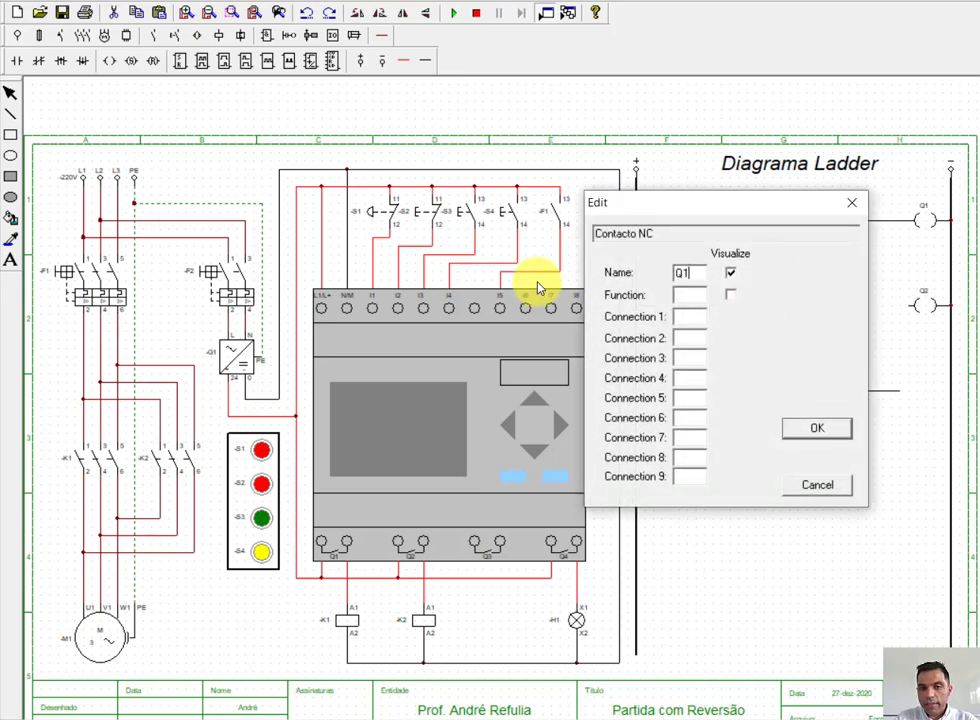
left_click(812, 424)
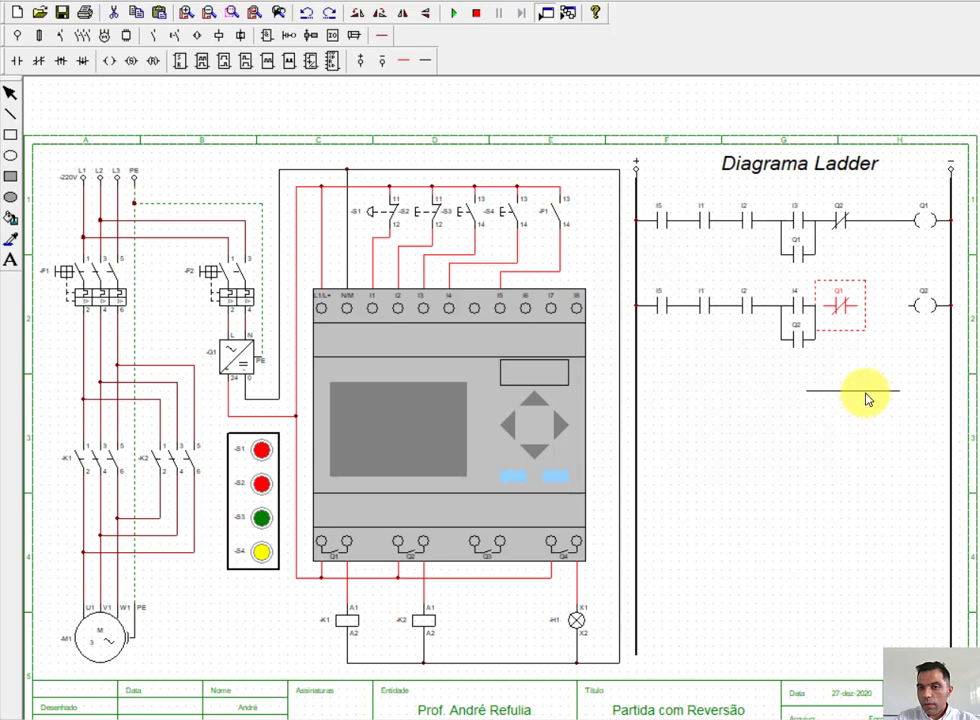
Step: Delete the loose wire below the second rung and wire the normally closed Q1 contact to coil Q2
key("Delete")
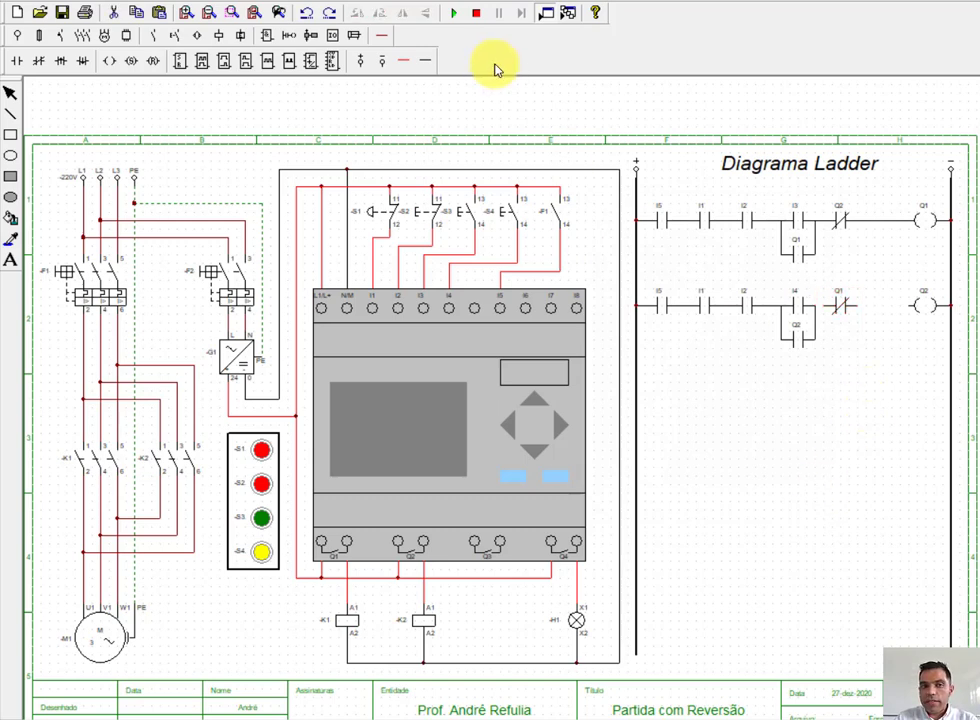
left_click(427, 60)
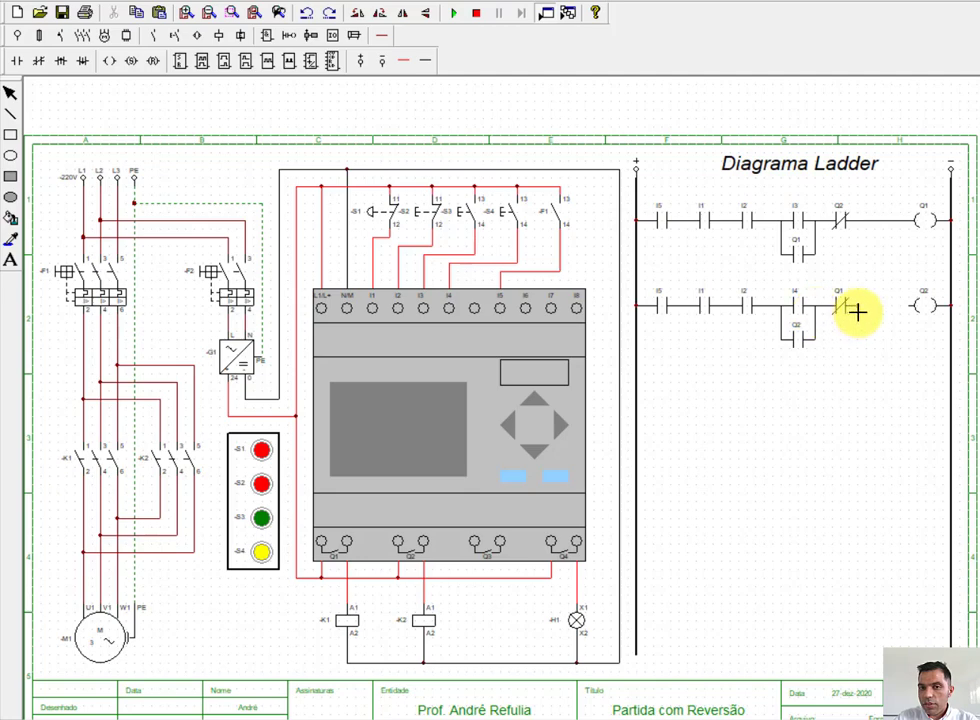
left_click_drag(857, 312, 908, 317)
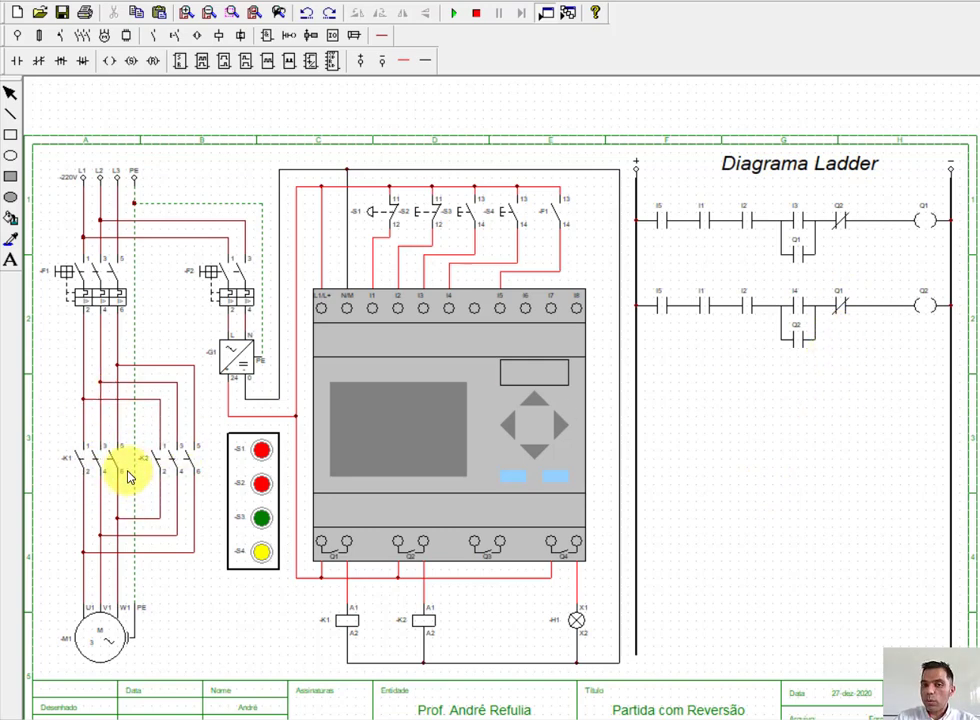
Step: Simulate the interlocked diagram: close breakers F1 and F2 and start the motor forward with S3
left_click(454, 14)
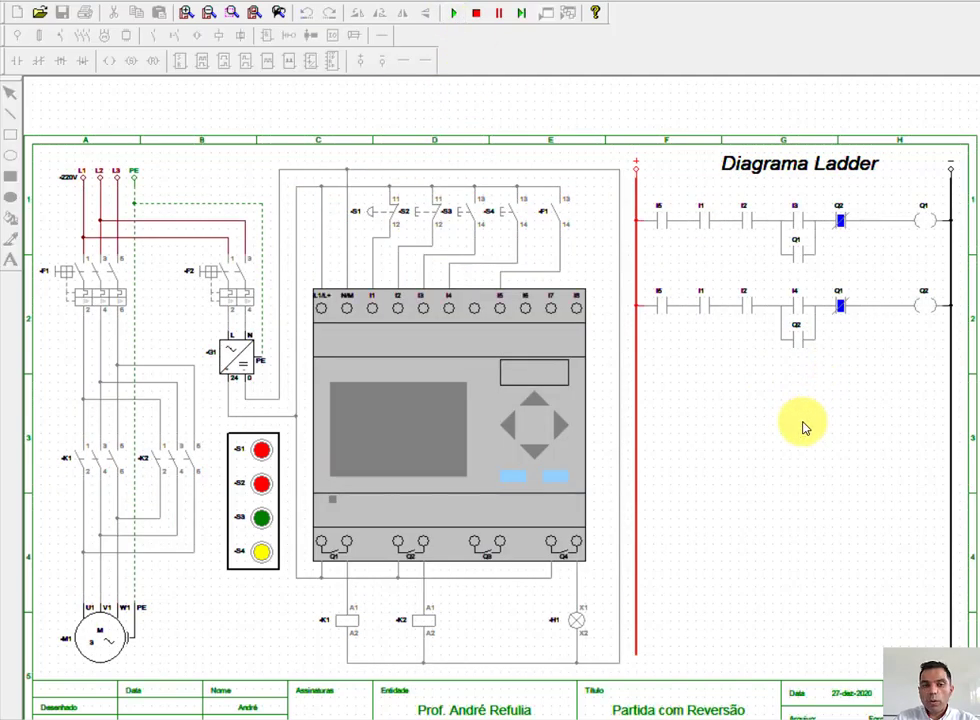
left_click(99, 279)
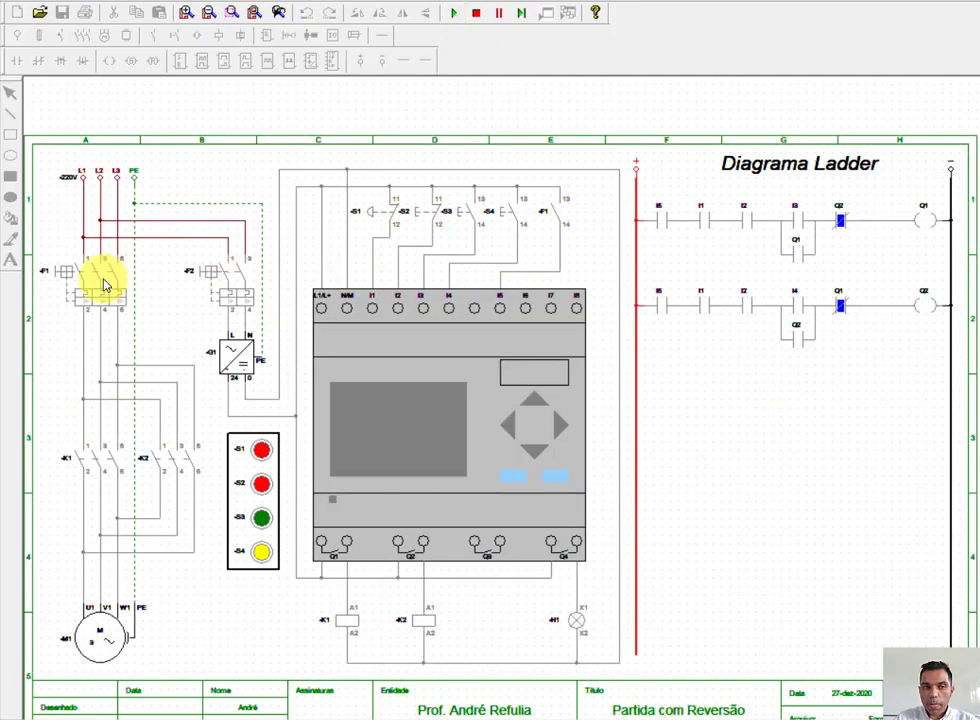
left_click(237, 284)
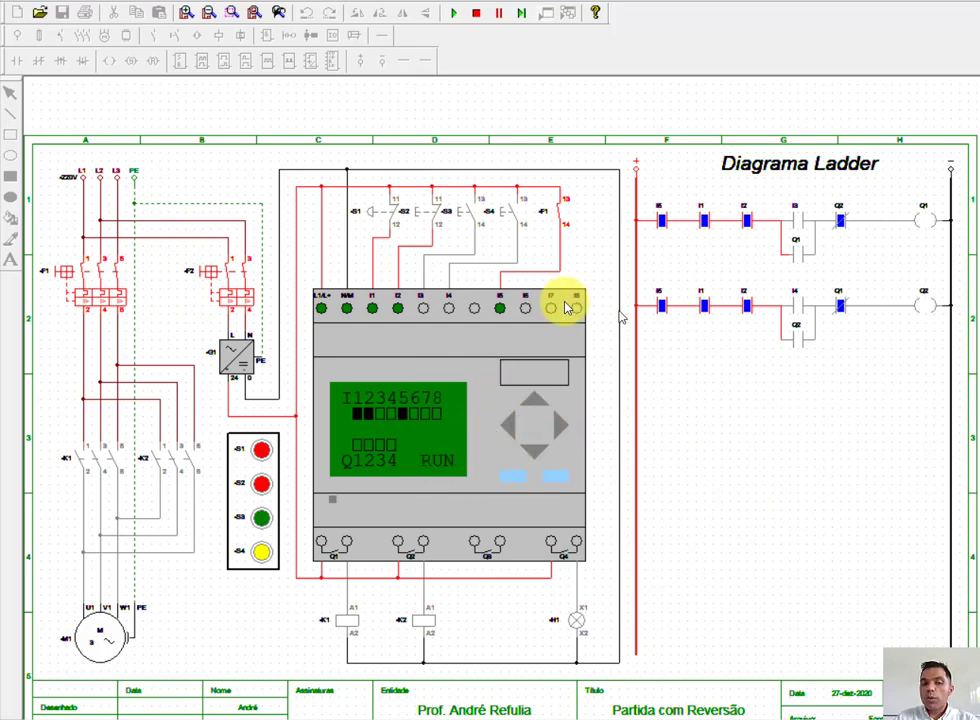
left_click(264, 520)
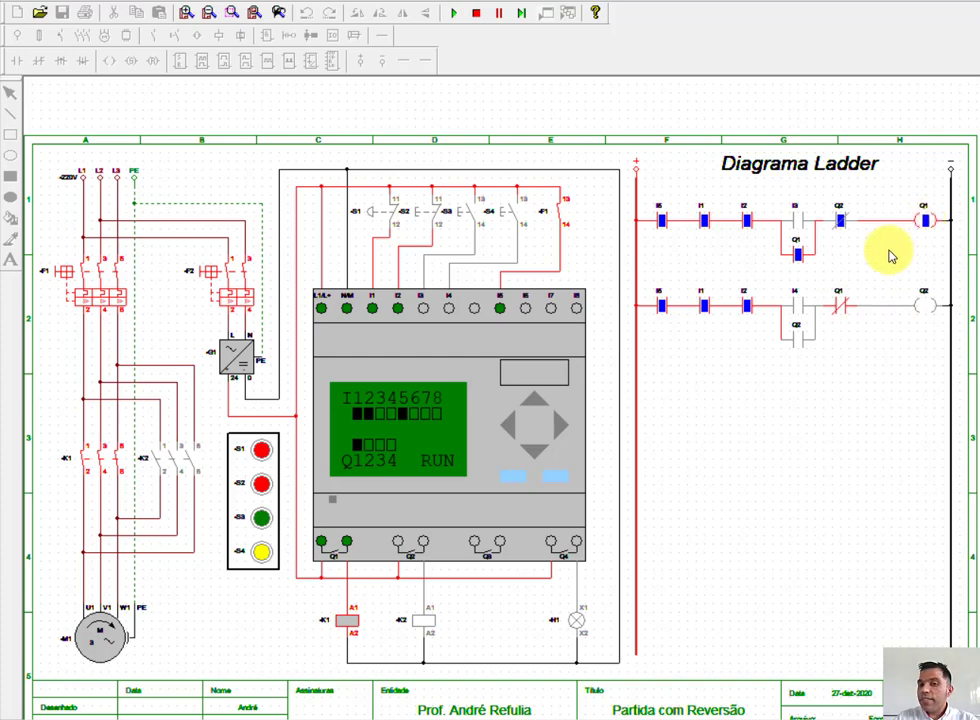
Step: Test the interlock by actuating and releasing S4 during forward running, then stop the motor with S2 and end the simulation
left_click(263, 553)
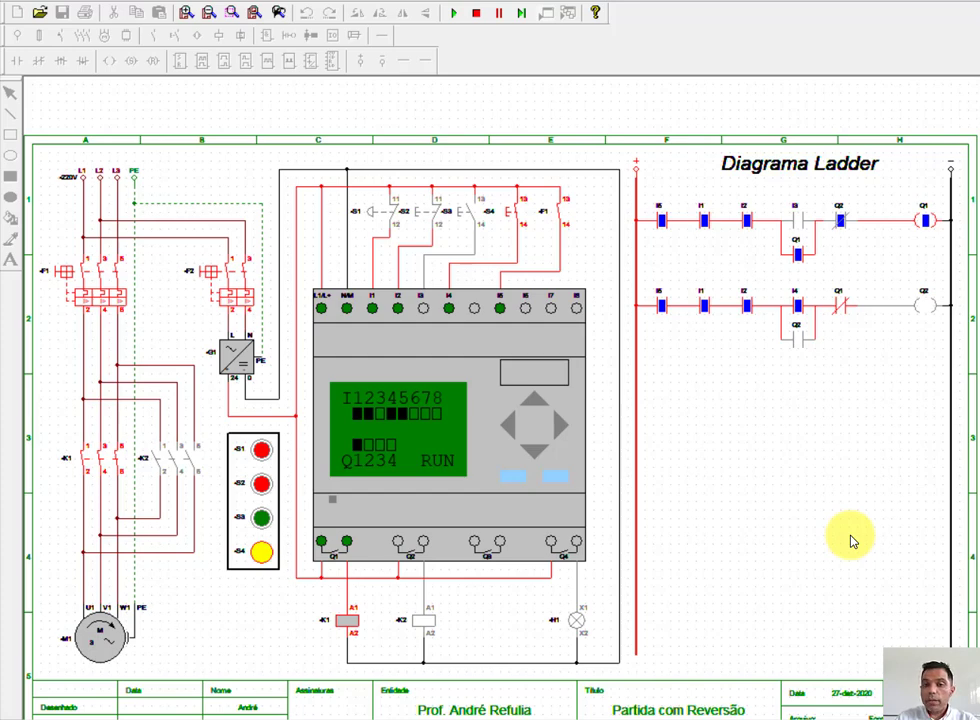
left_click(260, 556)
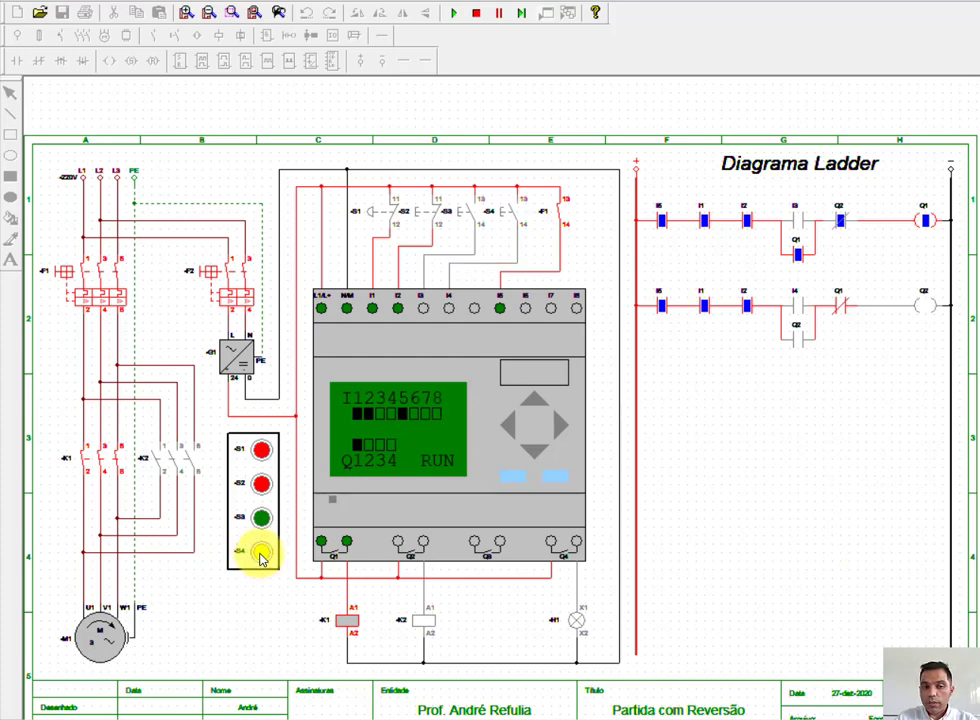
left_click(261, 486)
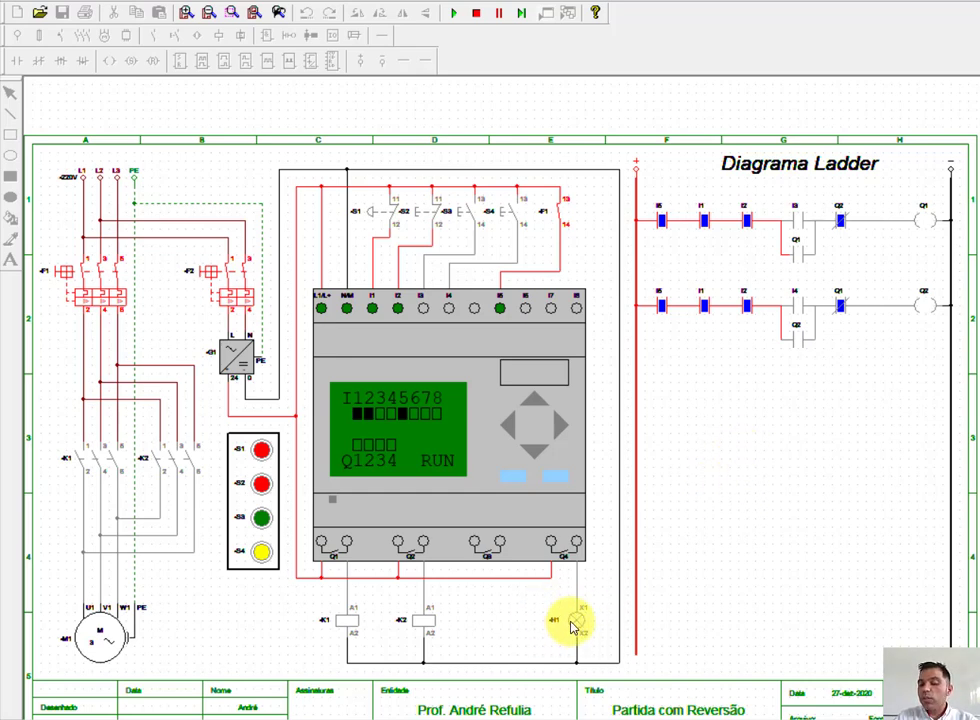
left_click(477, 14)
Step: Place a normally open contact below the second rung's I5, near the positive rail, and name it Q1
left_click(17, 60)
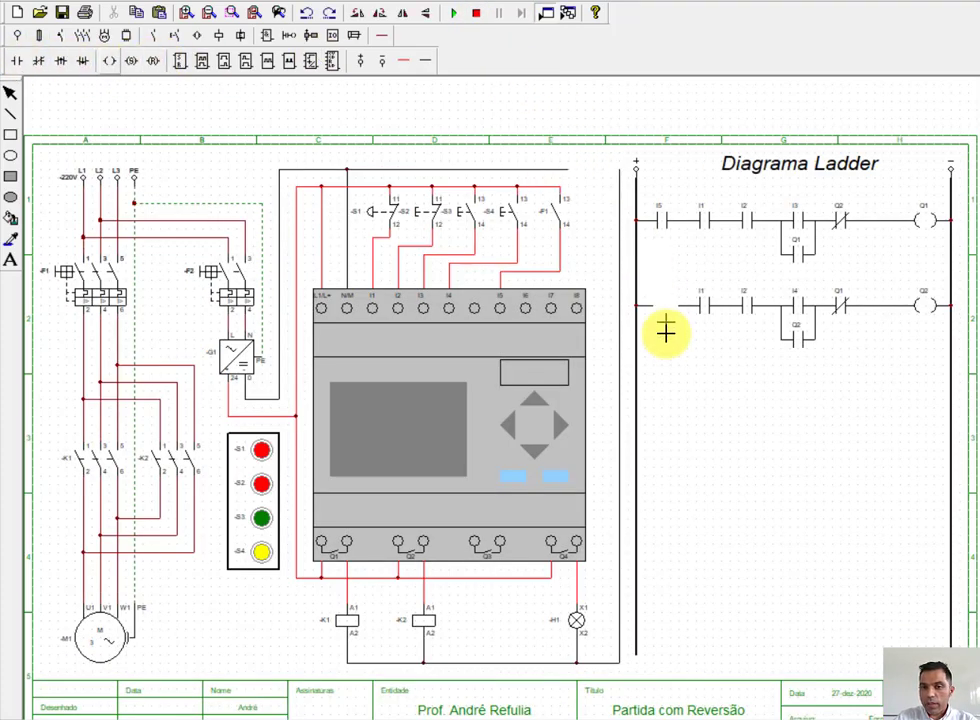
left_click(645, 390)
double_click(665, 385)
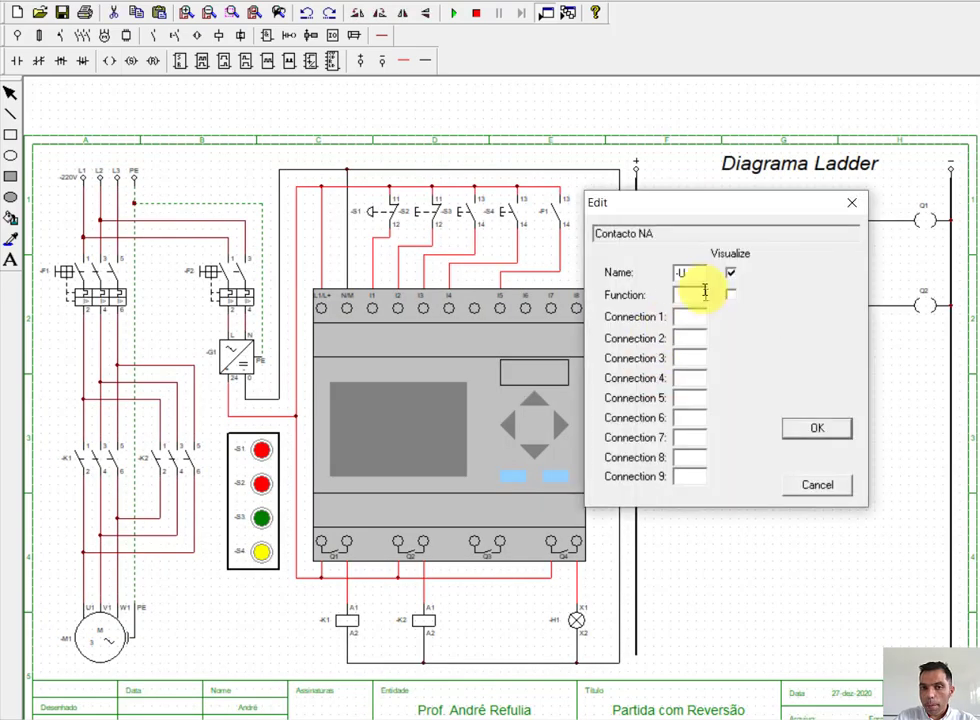
left_click_drag(698, 273, 640, 281)
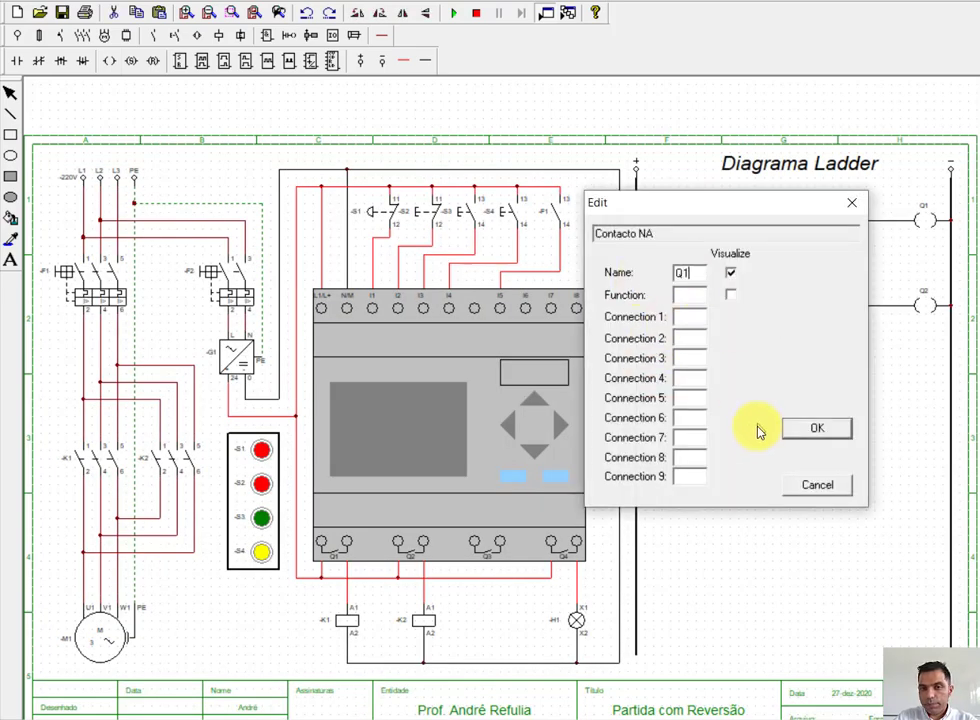
left_click(814, 425)
Step: Place a coil below coil Q2, in line with the new Q1 contact, and name it Q4 for lamp H1
left_click(110, 62)
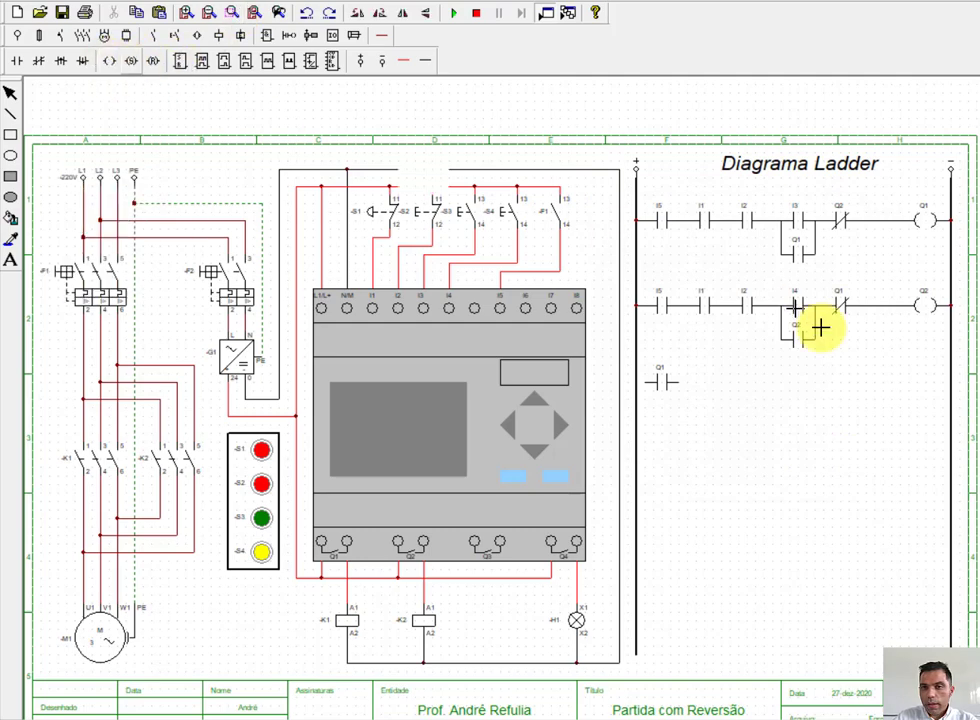
left_click(908, 383)
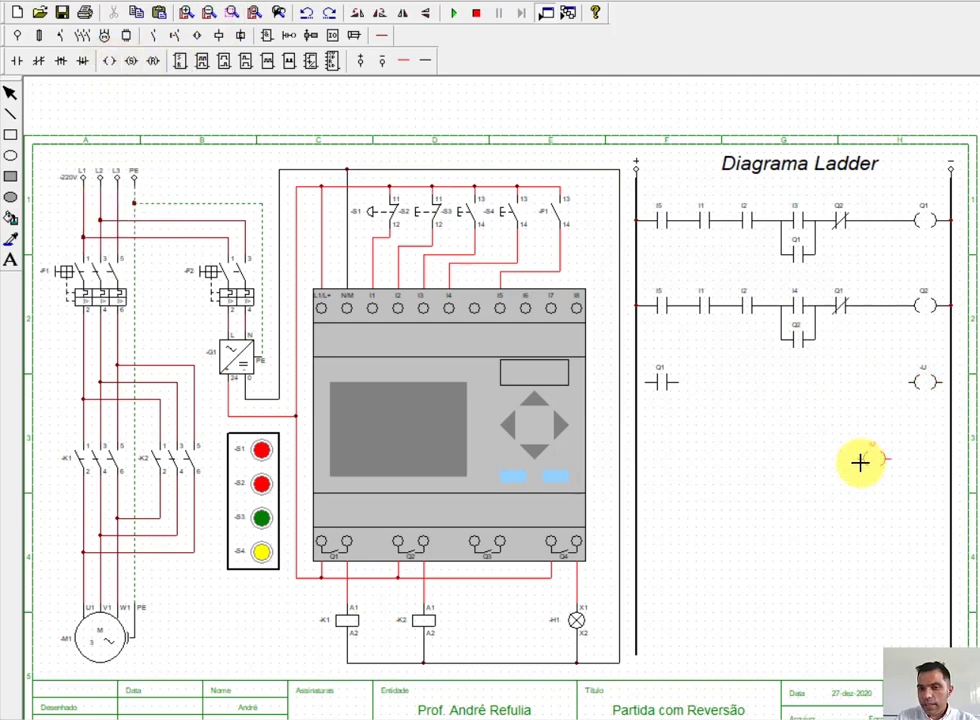
double_click(928, 386)
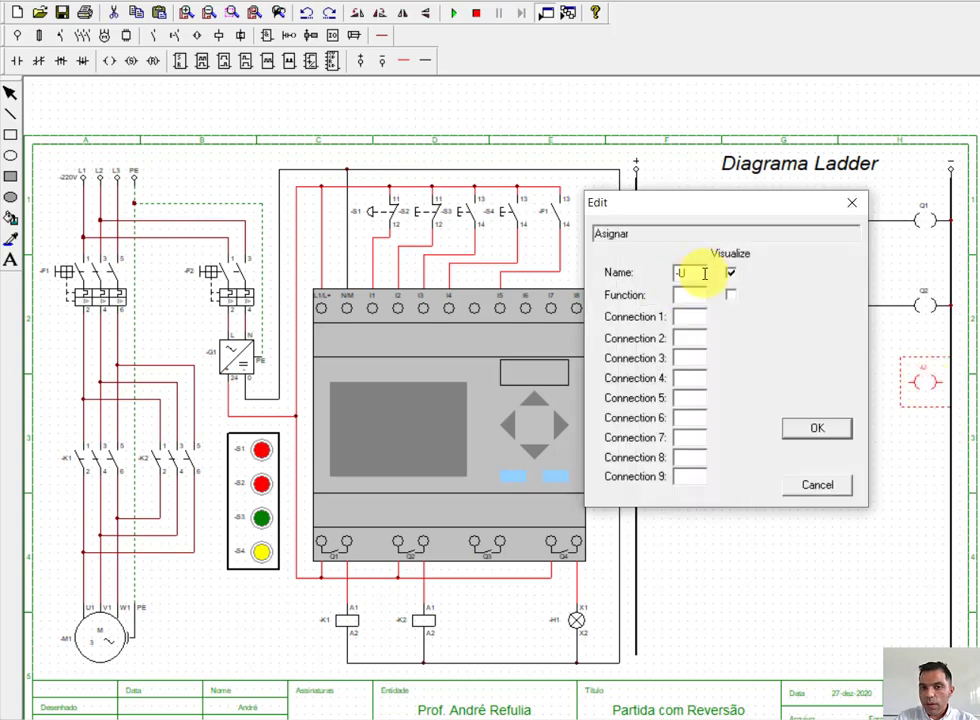
left_click_drag(696, 271, 658, 277)
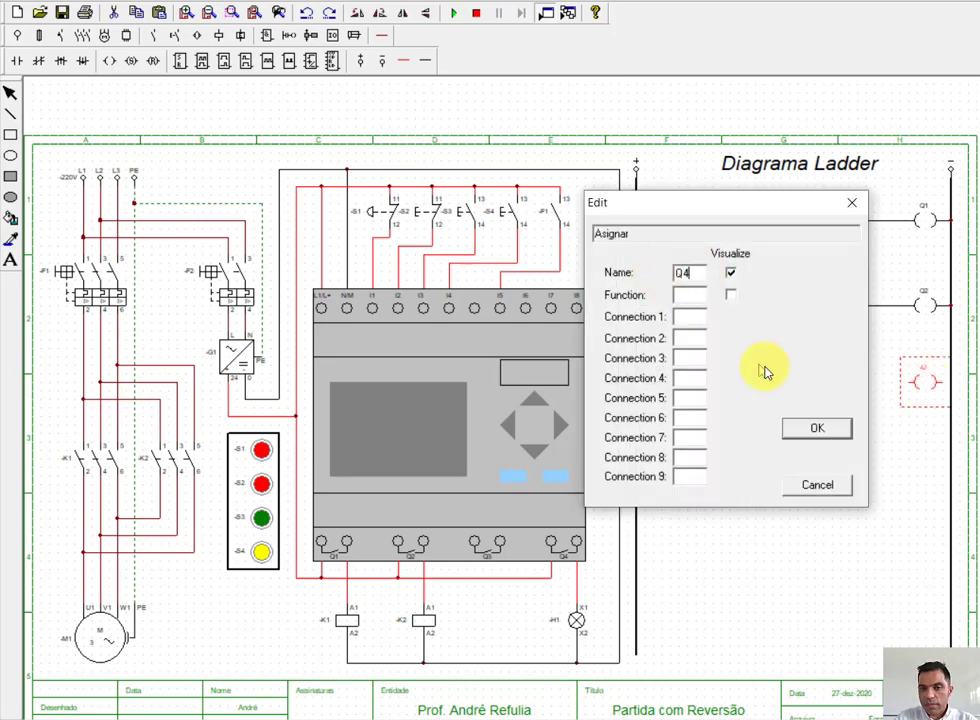
left_click(818, 428)
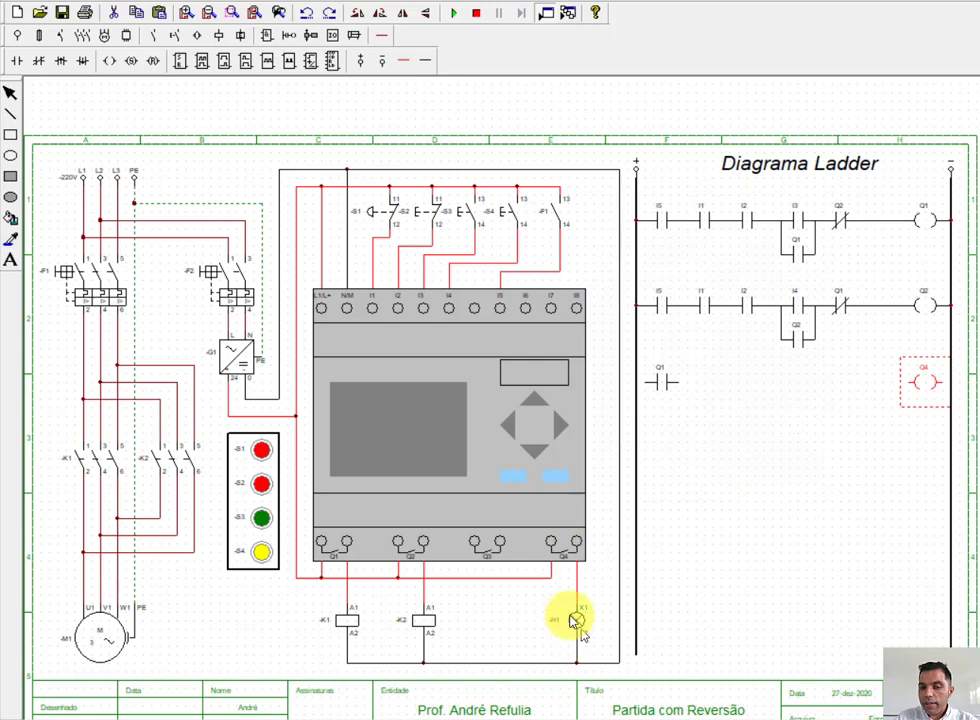
left_click(735, 591)
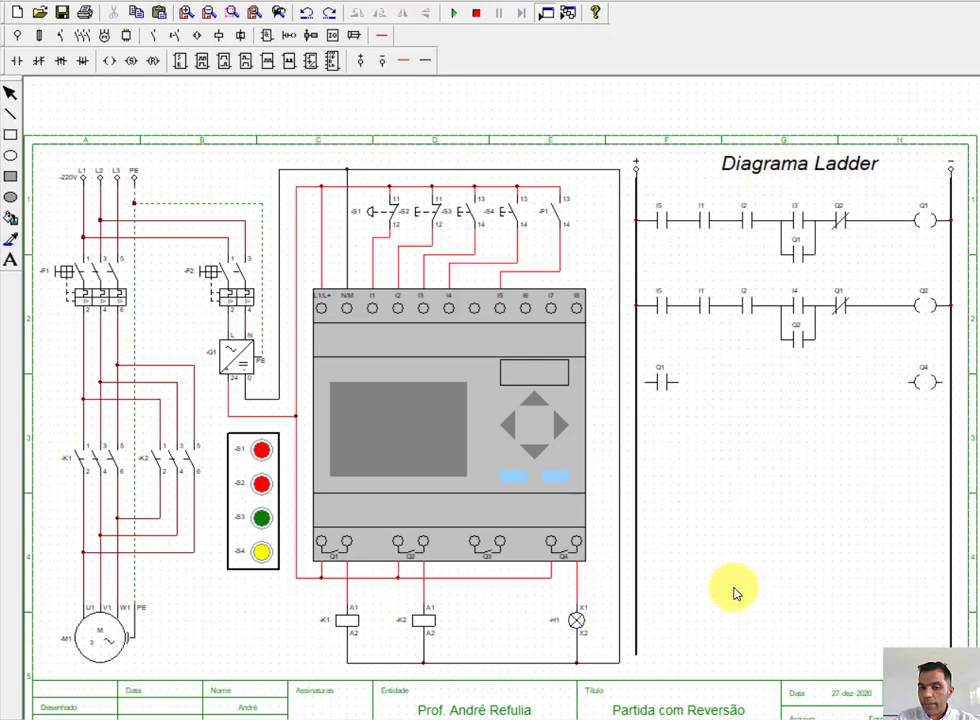
Step: Wire the third rung from the positive rail through contact Q1 and coil Q4 to the negative rail
left_click(425, 61)
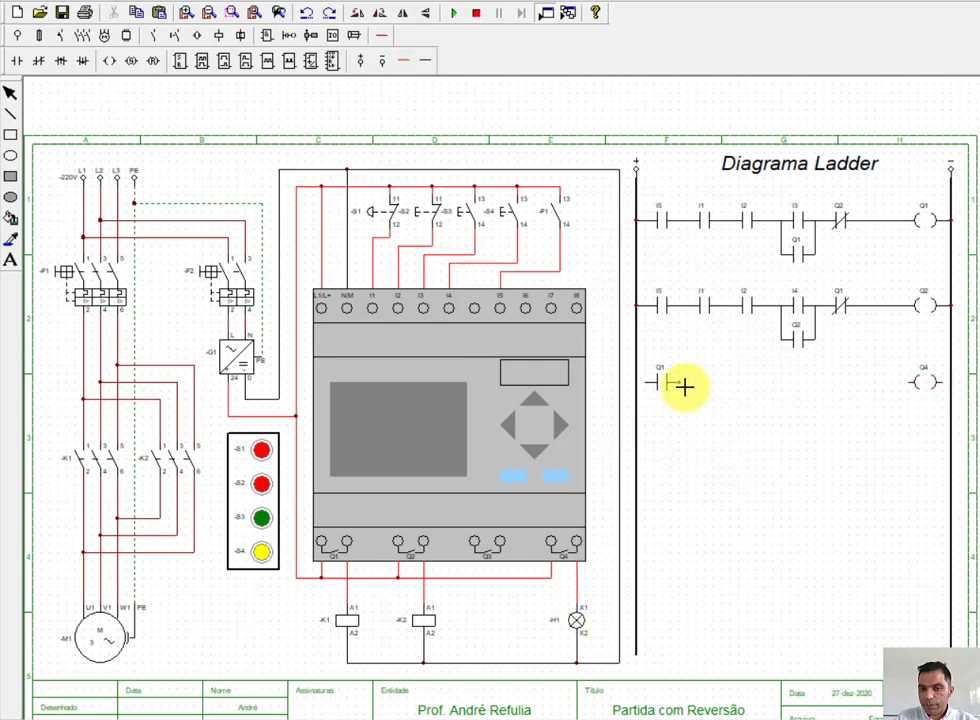
mouse_move(684, 386)
left_mouse_down()
mouse_move(908, 416)
mouse_move(916, 400)
left_mouse_up()
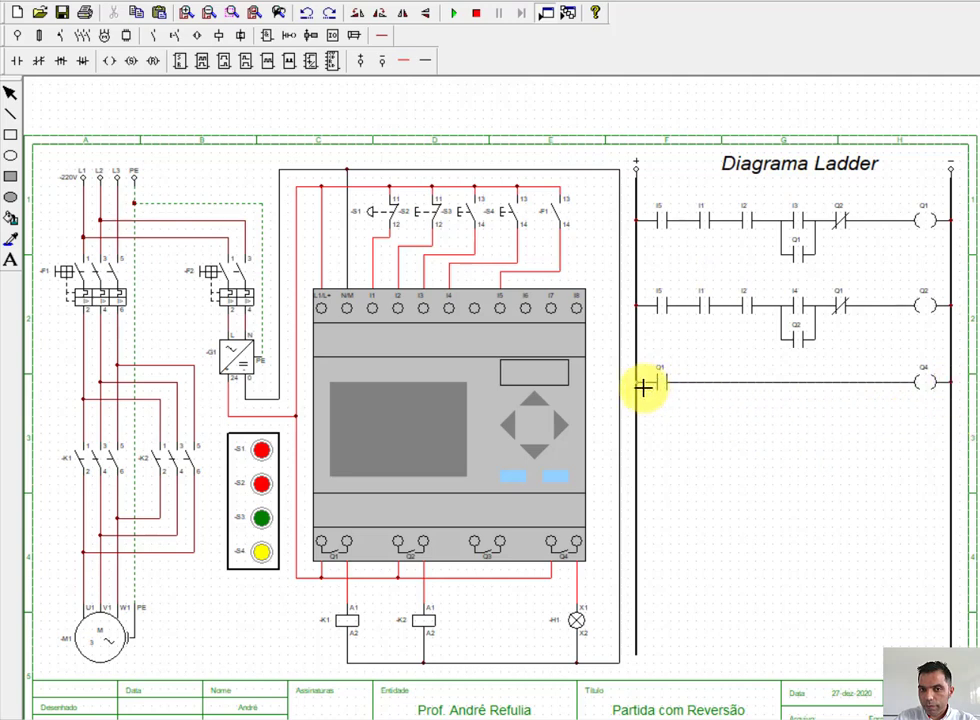
Step: Place a normally open contact named Q2 below the third rung's Q1 and wire it in parallel with that contact
left_click(17, 61)
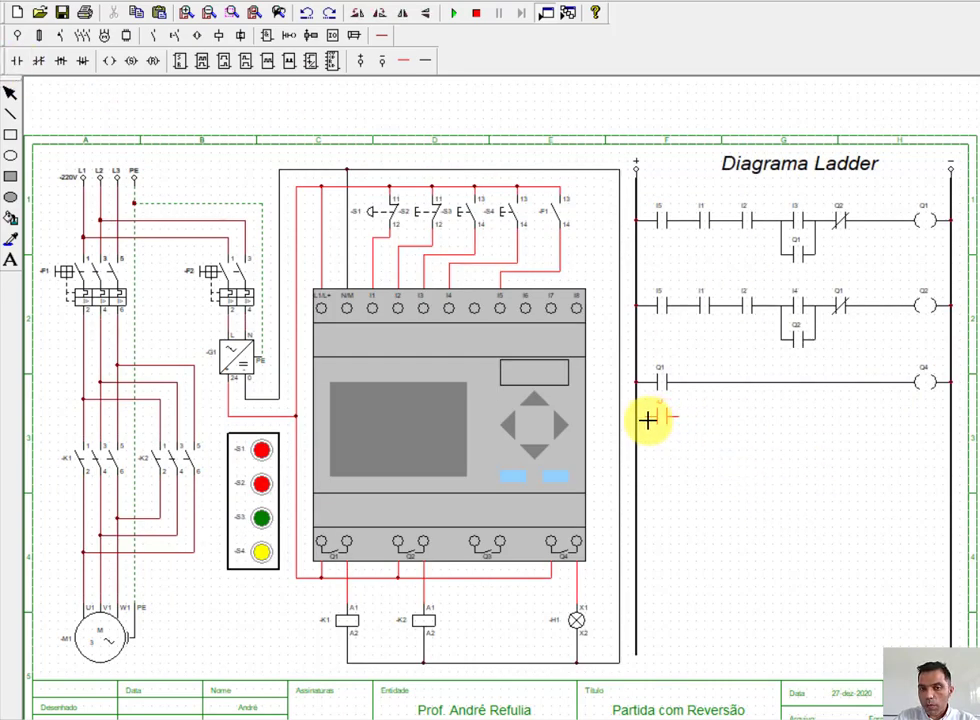
left_click(660, 418)
double_click(662, 416)
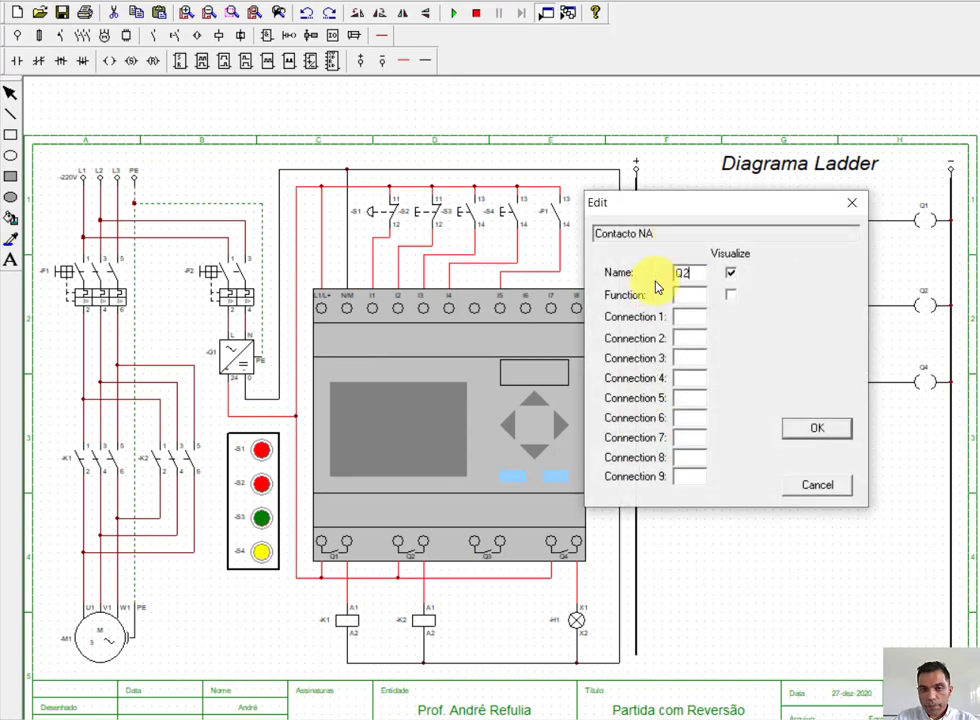
left_click(812, 427)
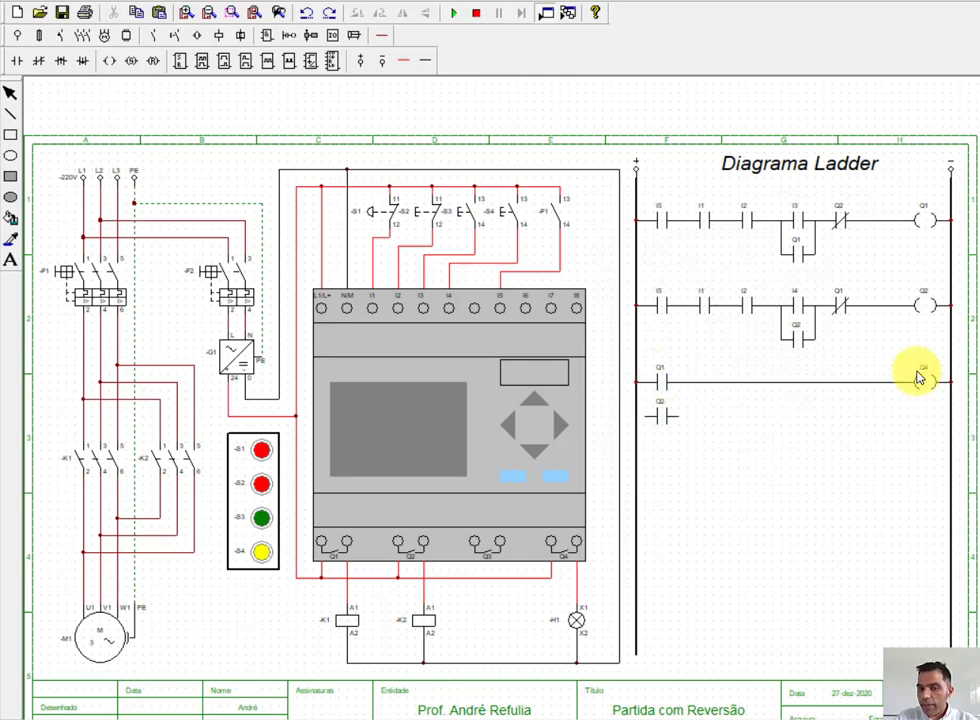
left_click(426, 64)
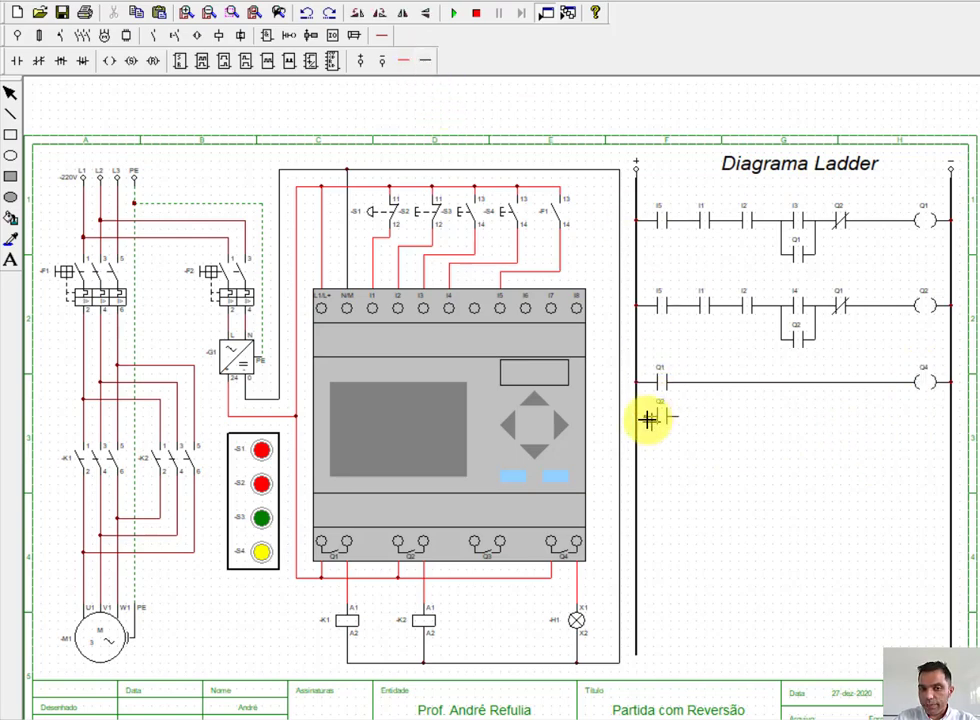
left_click_drag(637, 418, 656, 417)
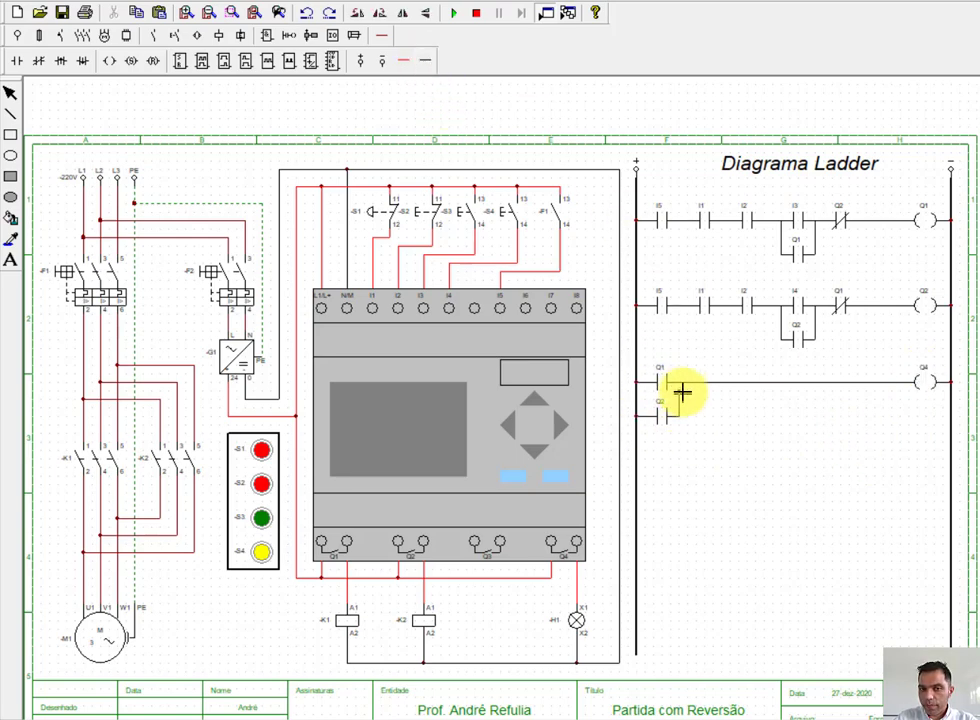
Step: Start simulating the diagram with the lamp rung and close breakers F1 and F2
left_click(454, 14)
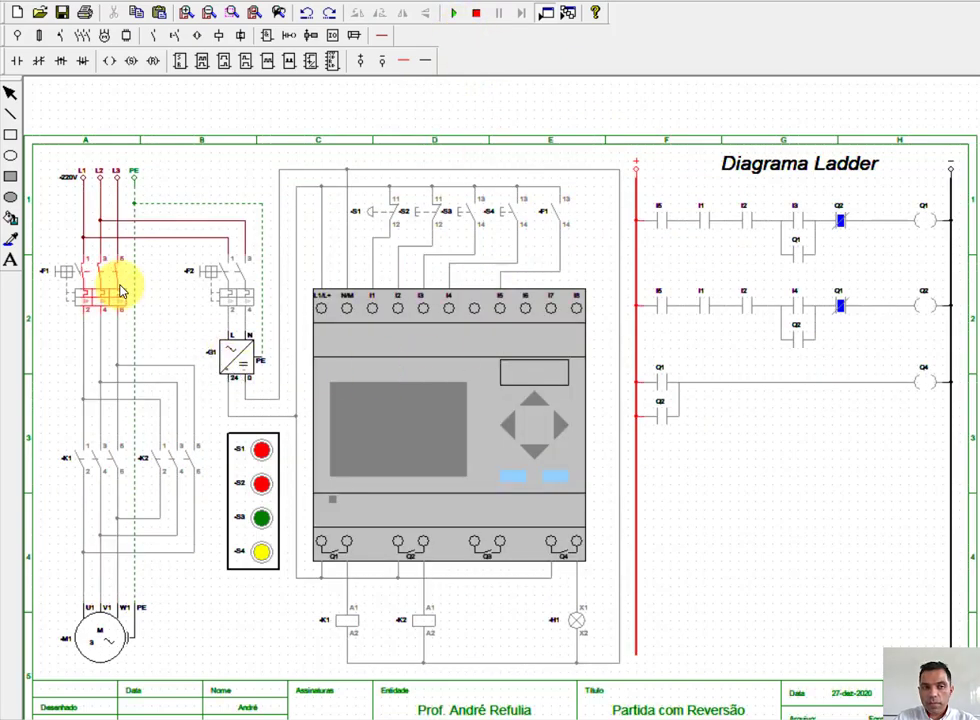
left_click(243, 292)
left_click(243, 292)
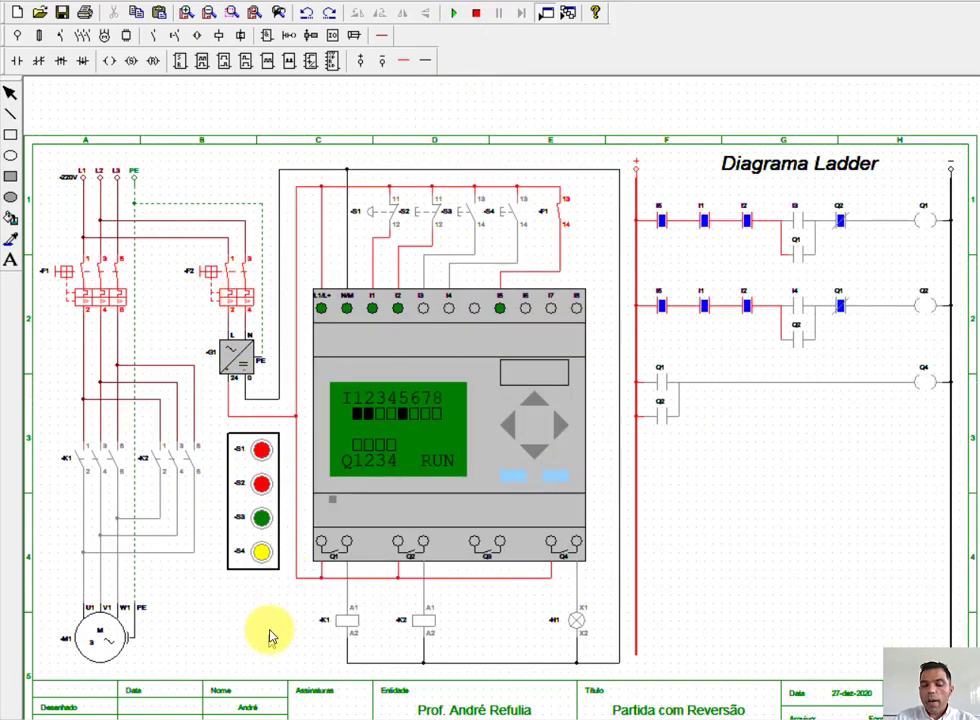
Step: Test lamp H1 in both directions: run the motor in reverse with S4, stop it with S2, and start it forward with S3
left_click(262, 552)
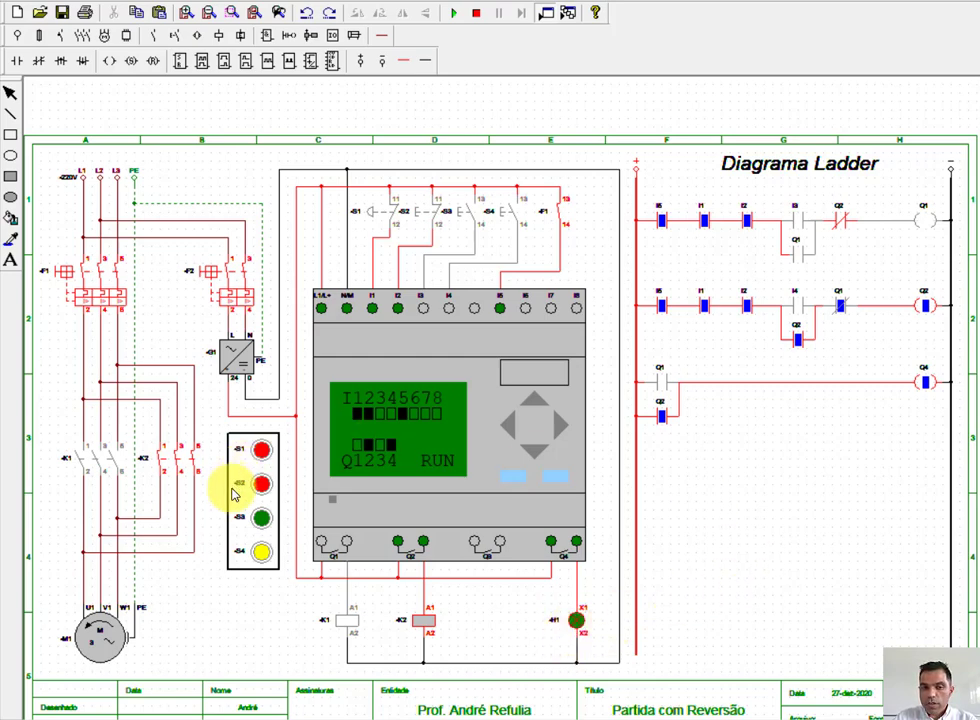
left_click(263, 486)
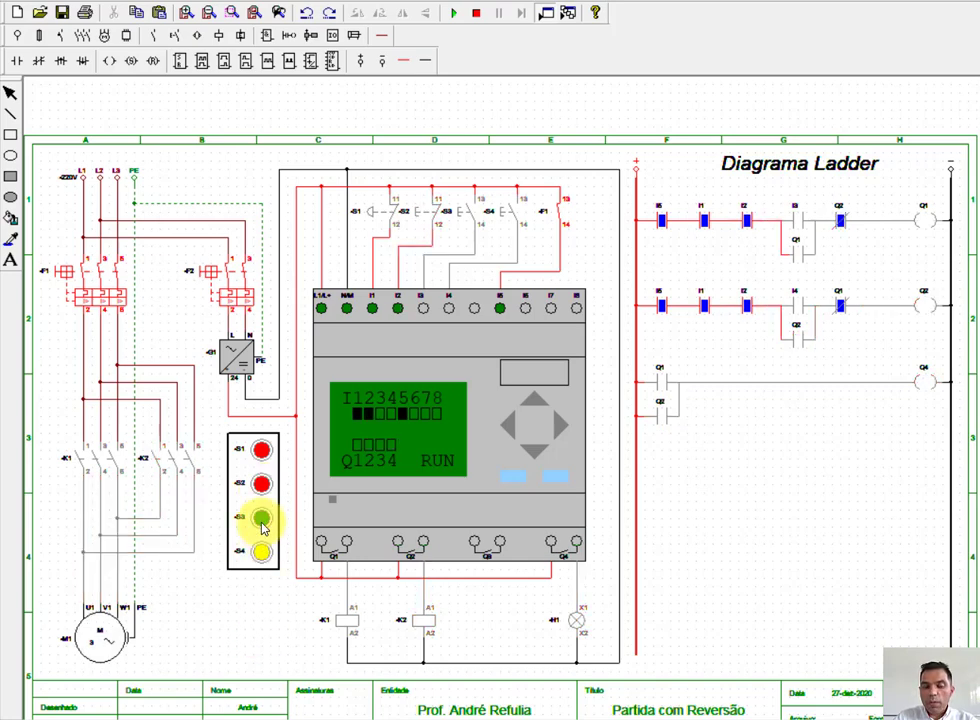
left_click(263, 522)
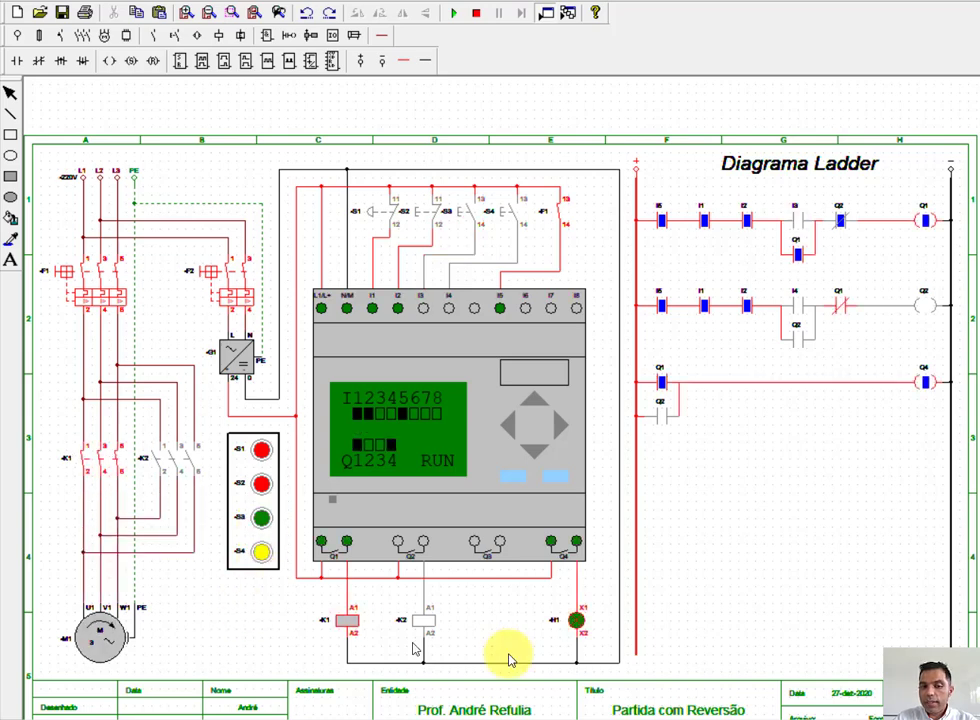